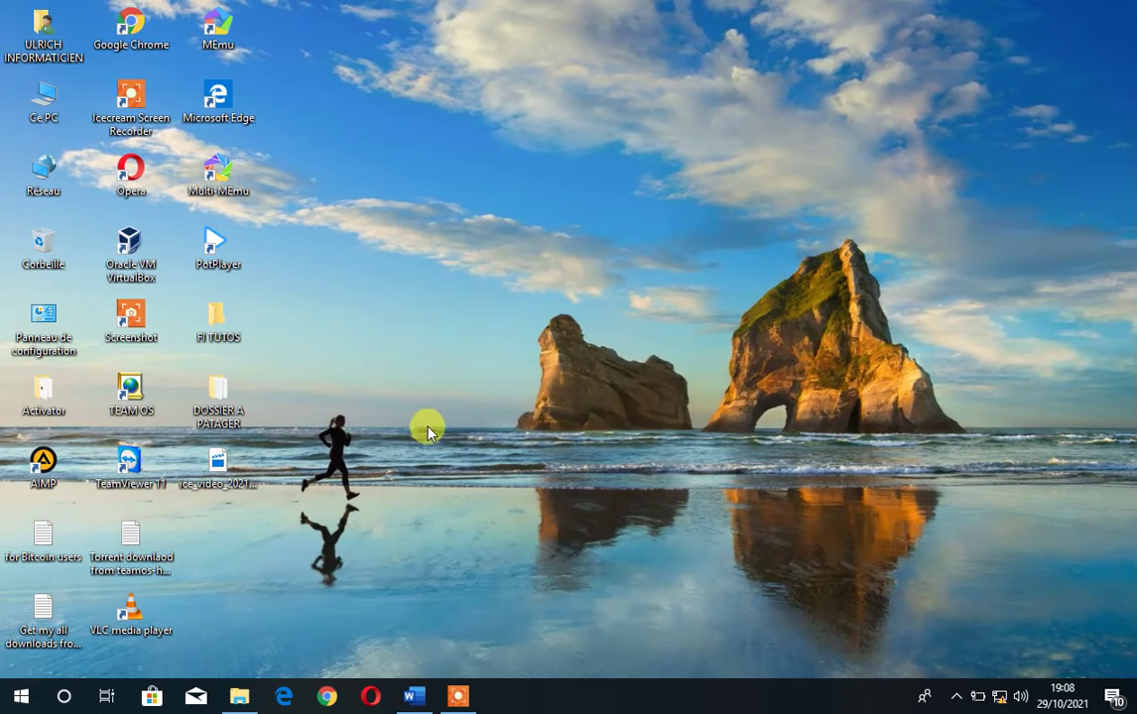
Step: Open Control Panel's User Accounts and follow the link to add a user in PC settings
double_click(44, 338)
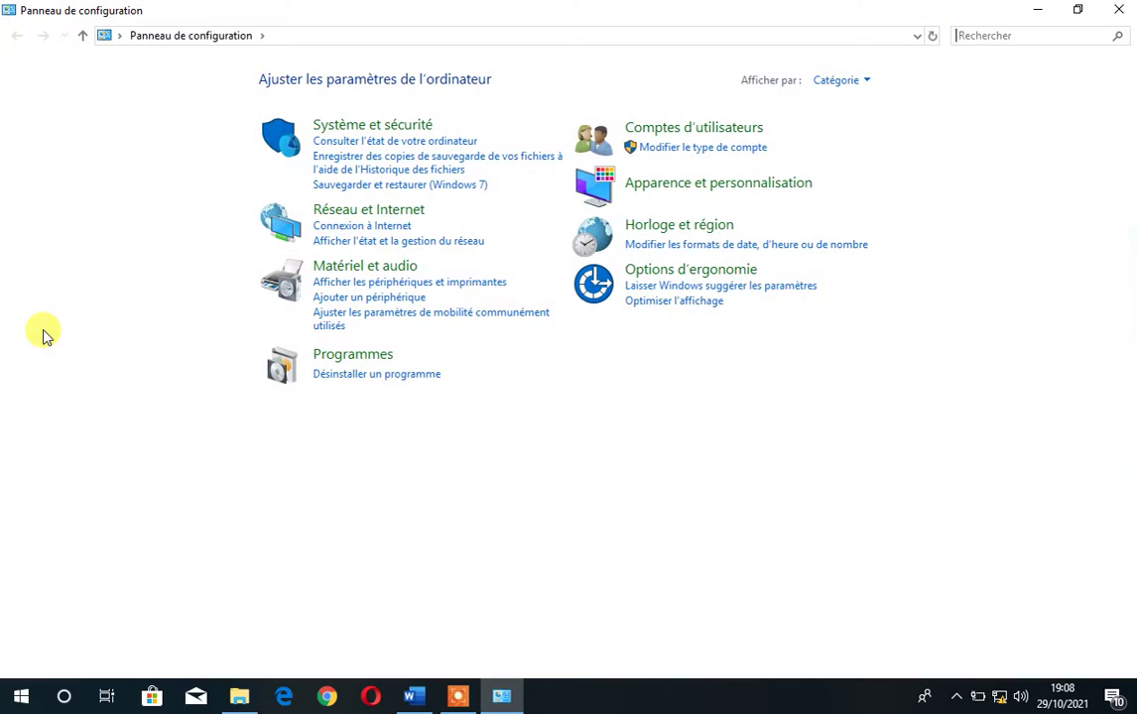
left_click(661, 131)
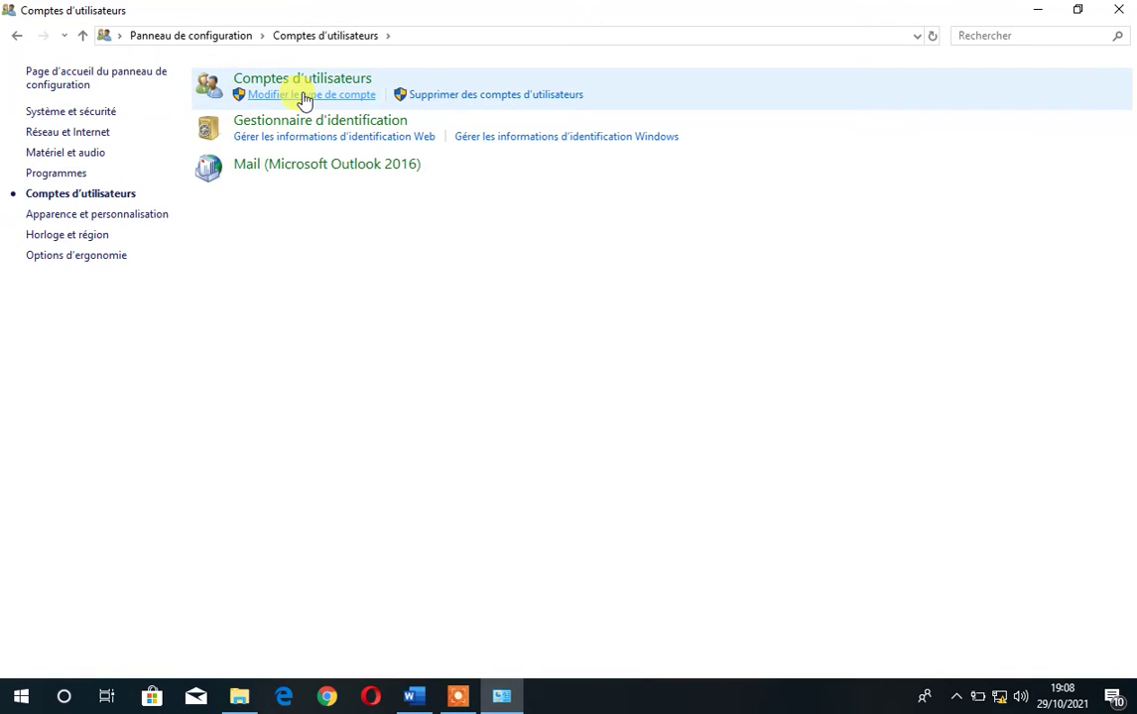
left_click(307, 95)
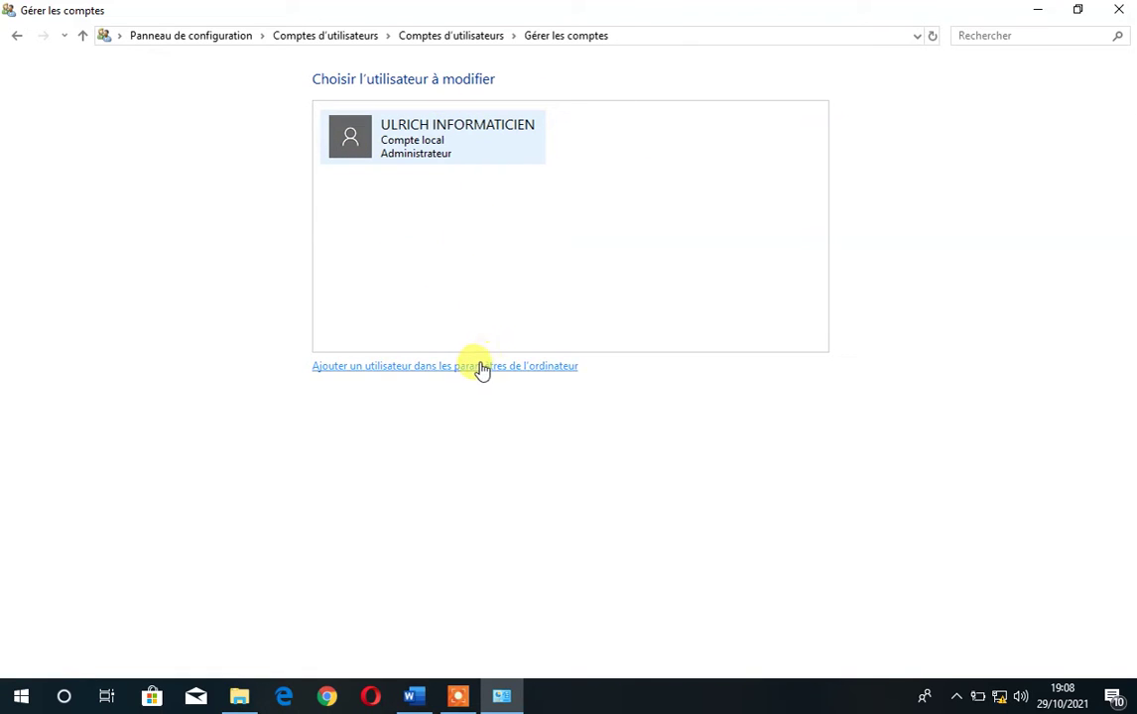
left_click(446, 369)
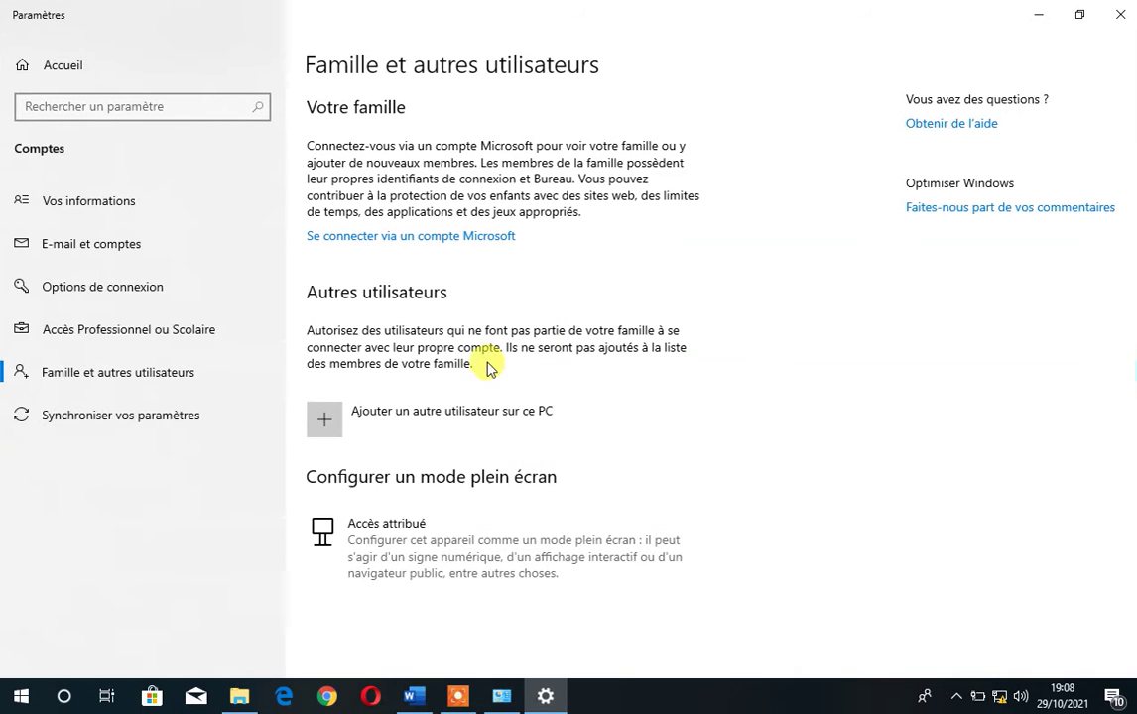
left_click(334, 441)
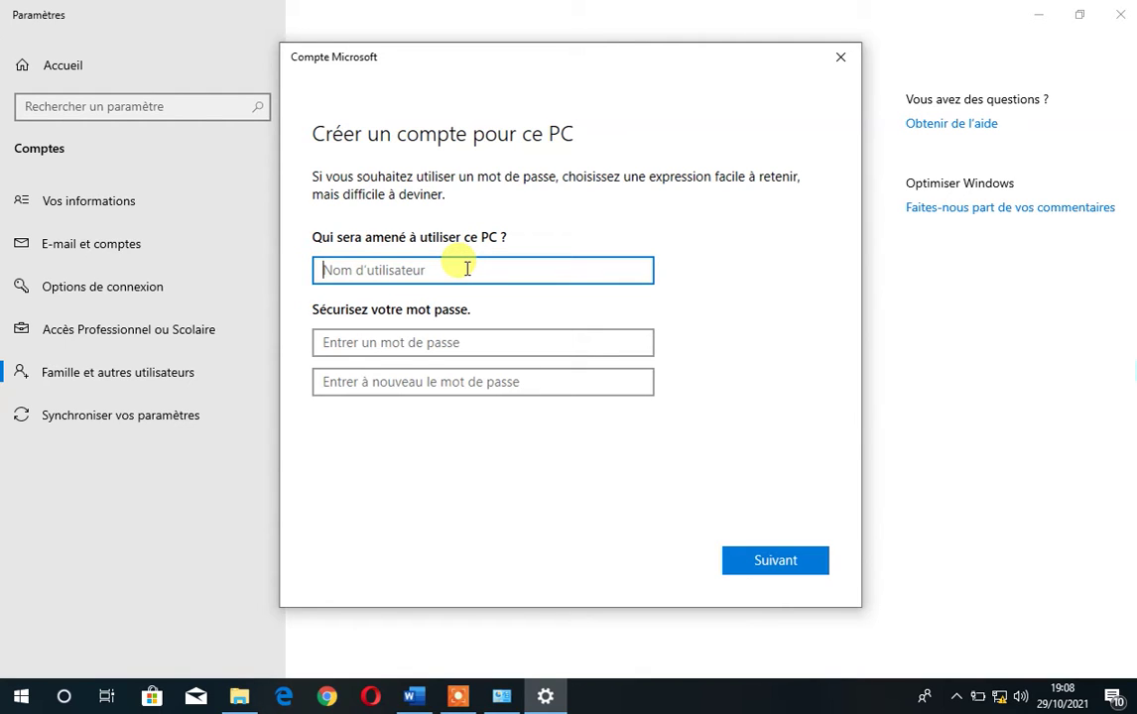
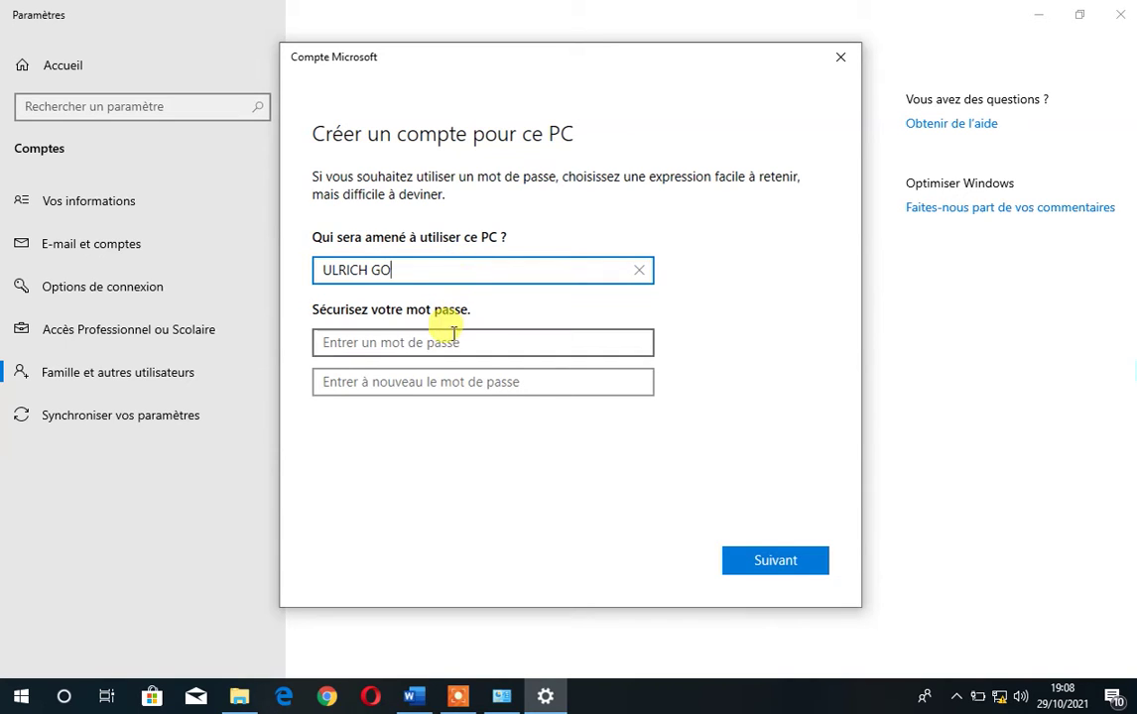
Step: Enter the account password and confirm it in the second password field
left_click(451, 340)
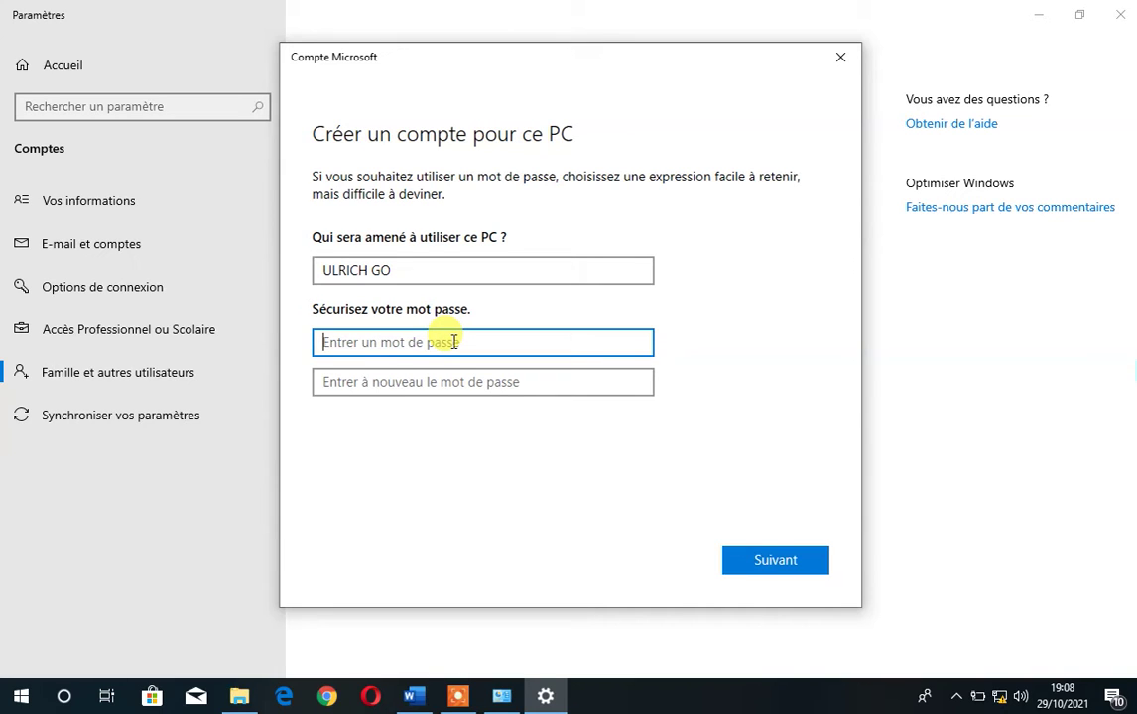
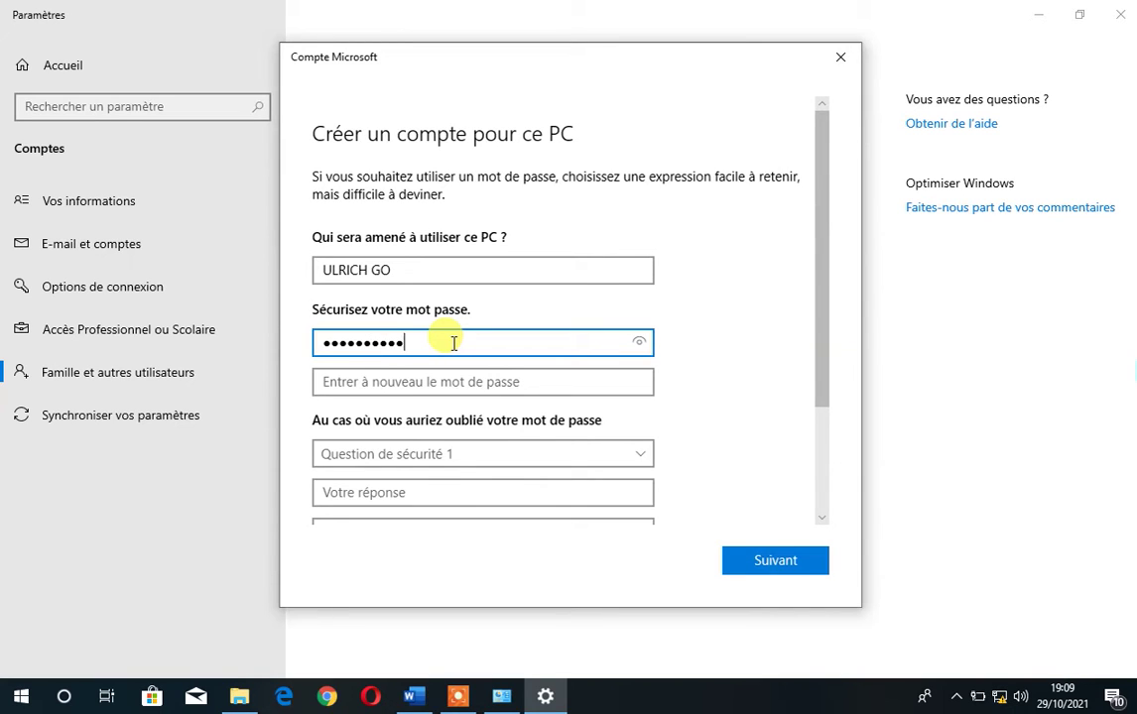
key("Tab")
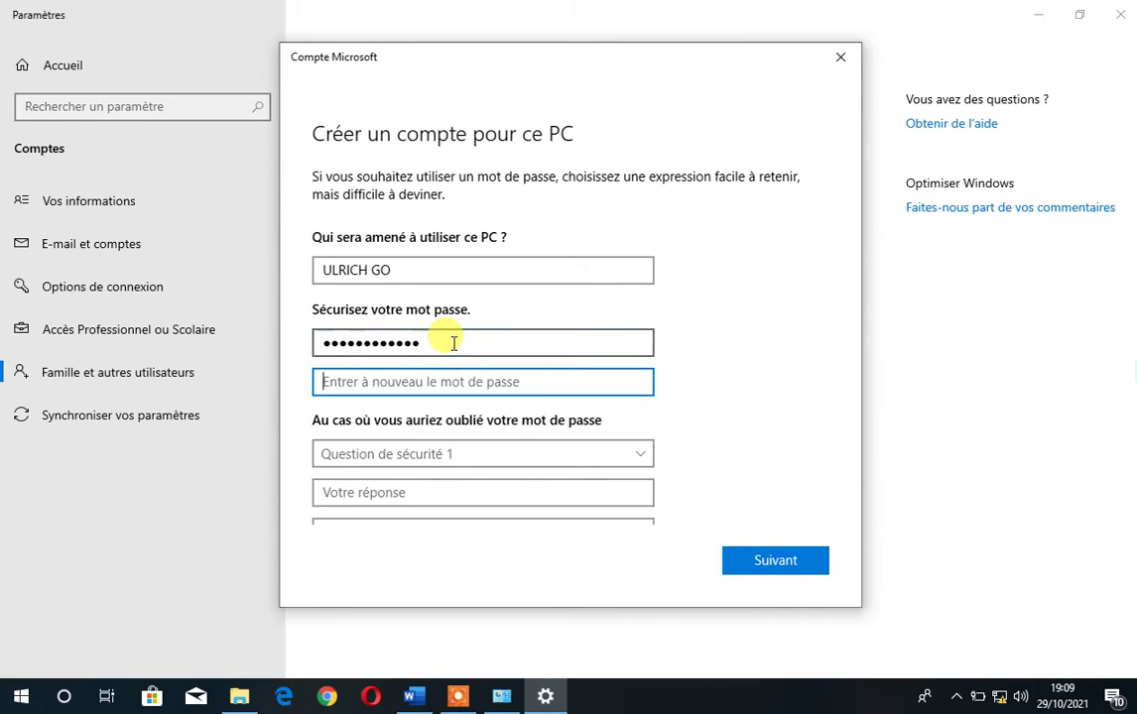
key("Caps_Lock")
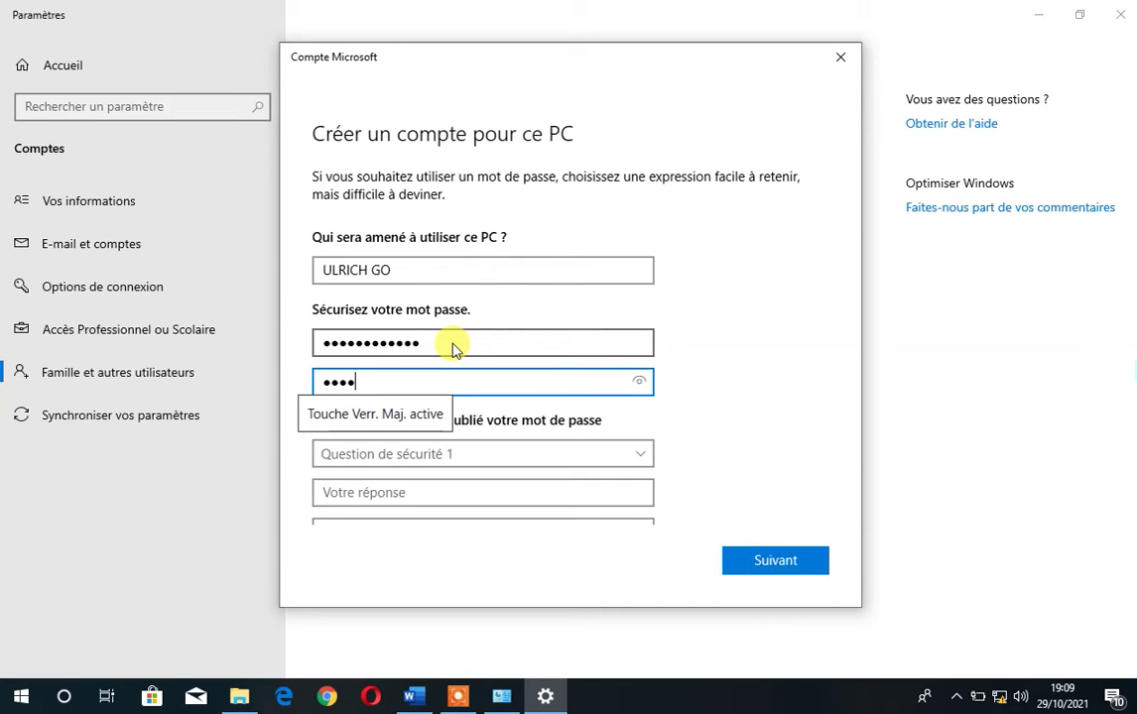
key("Caps_Lock")
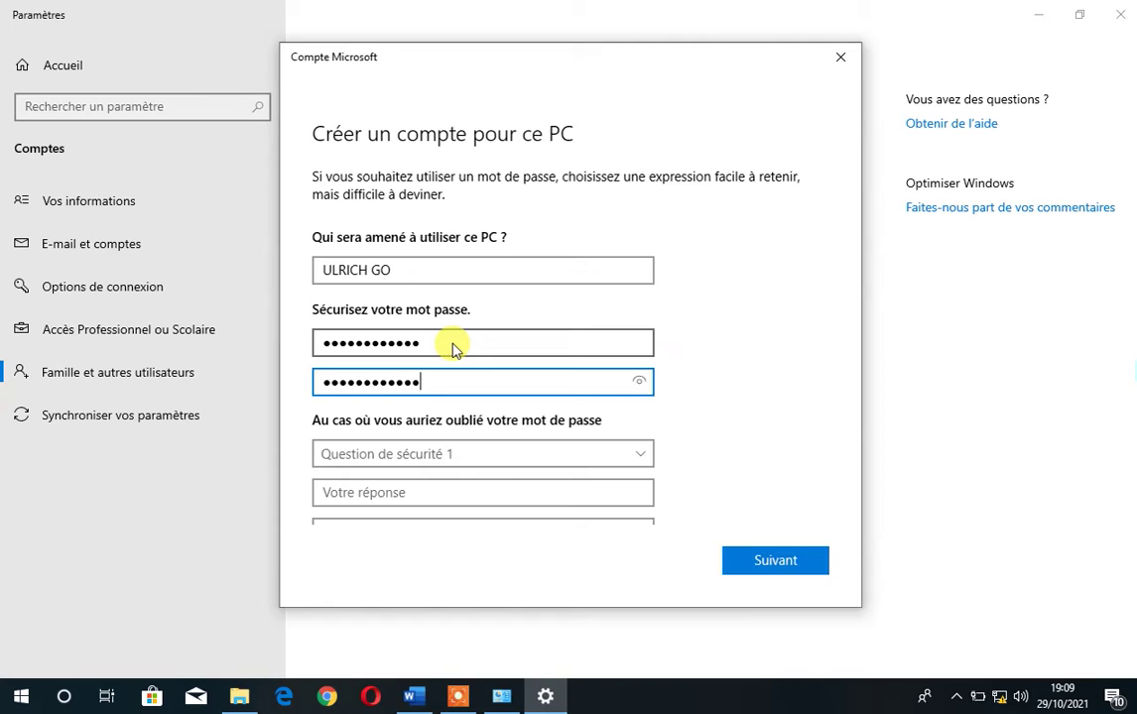
Step: Choose the first-pet question as security question one and type its answer
left_click(336, 455)
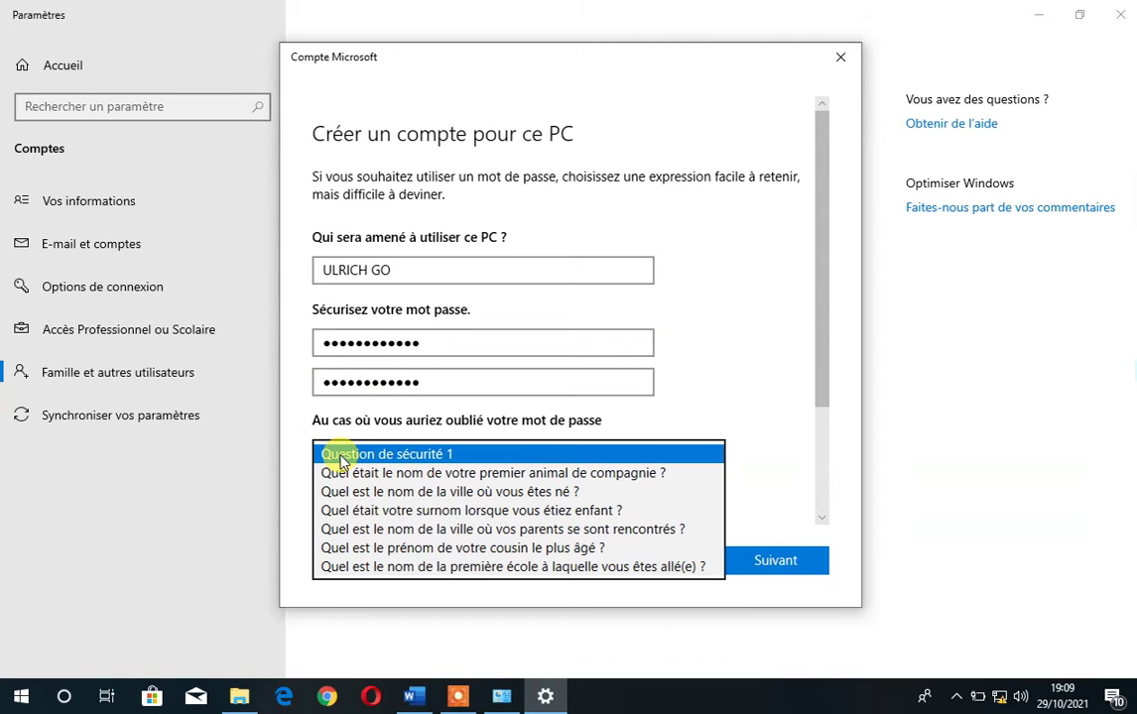
left_click(341, 456)
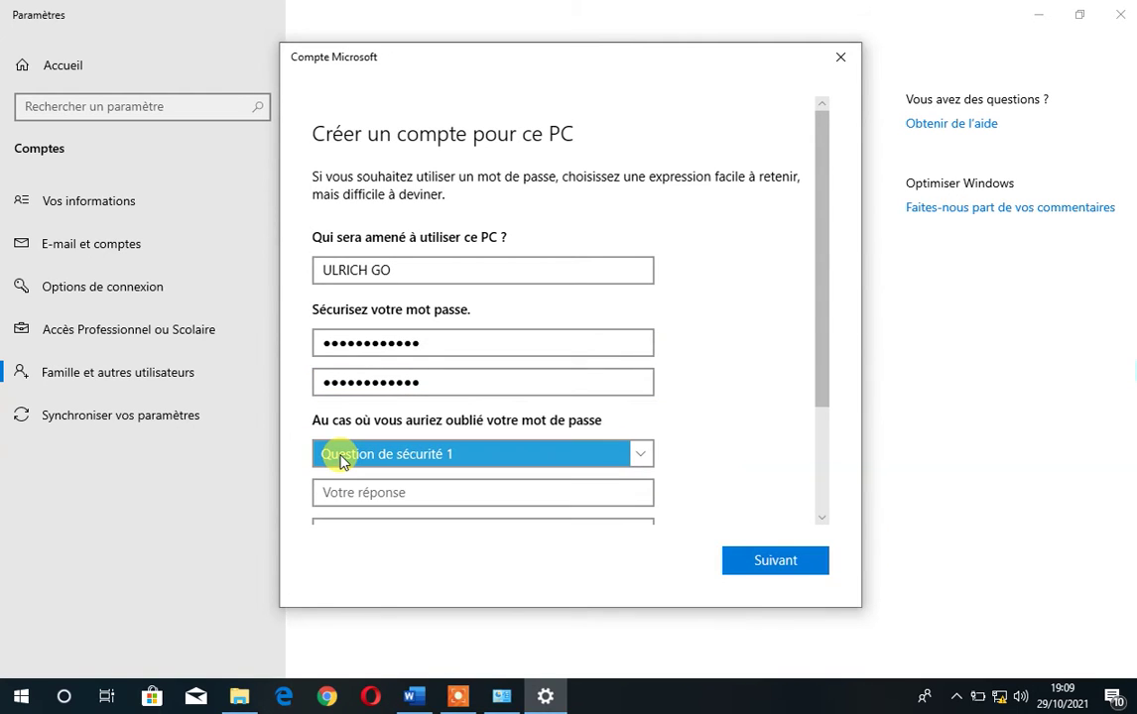
key("Down")
scroll(341, 456, "down", 3)
scroll(340, 457, "up", 4)
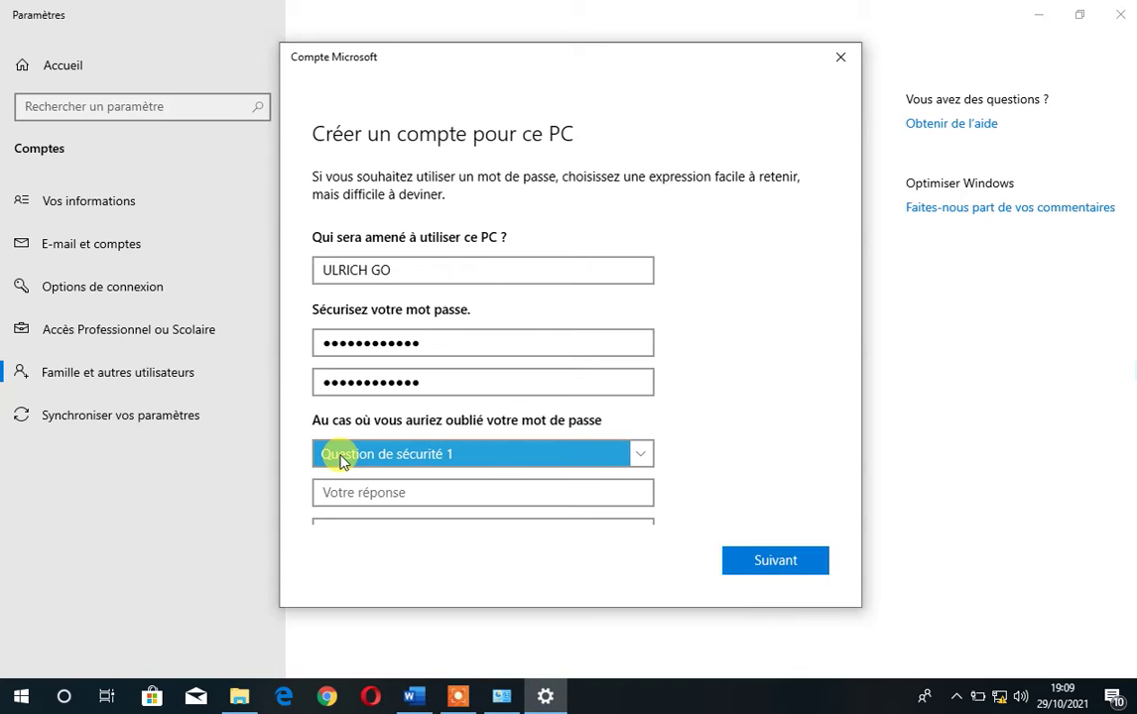
left_click(340, 458)
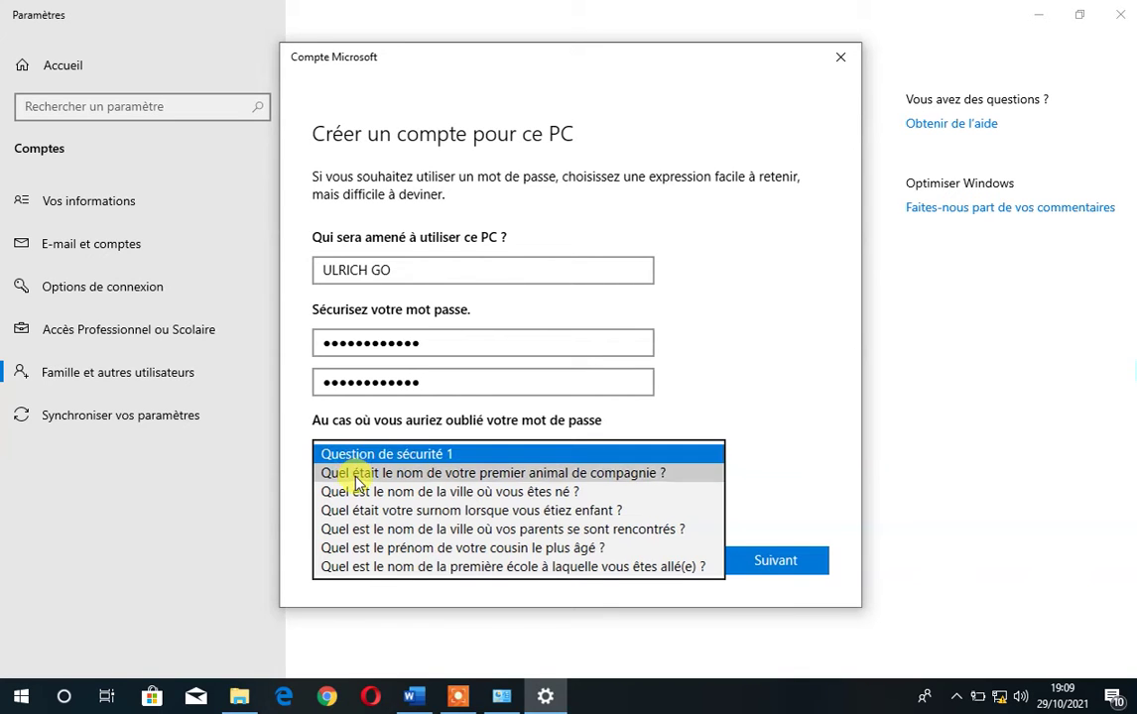
left_click(323, 473)
left_click(363, 488)
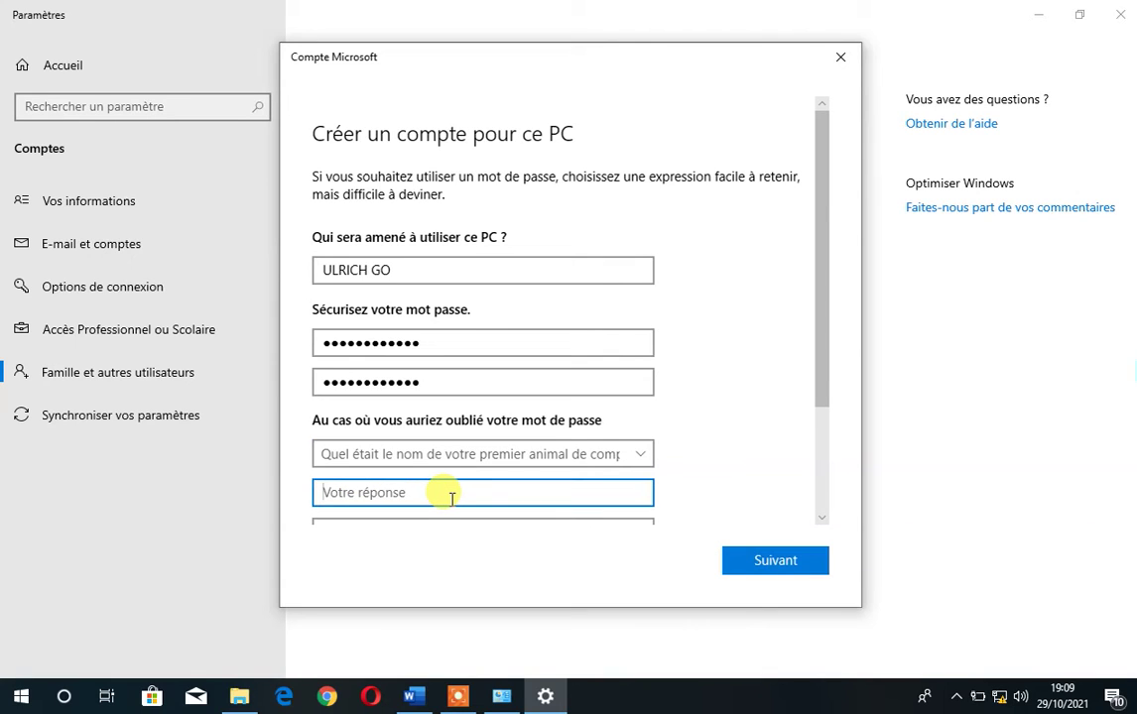
type("C")
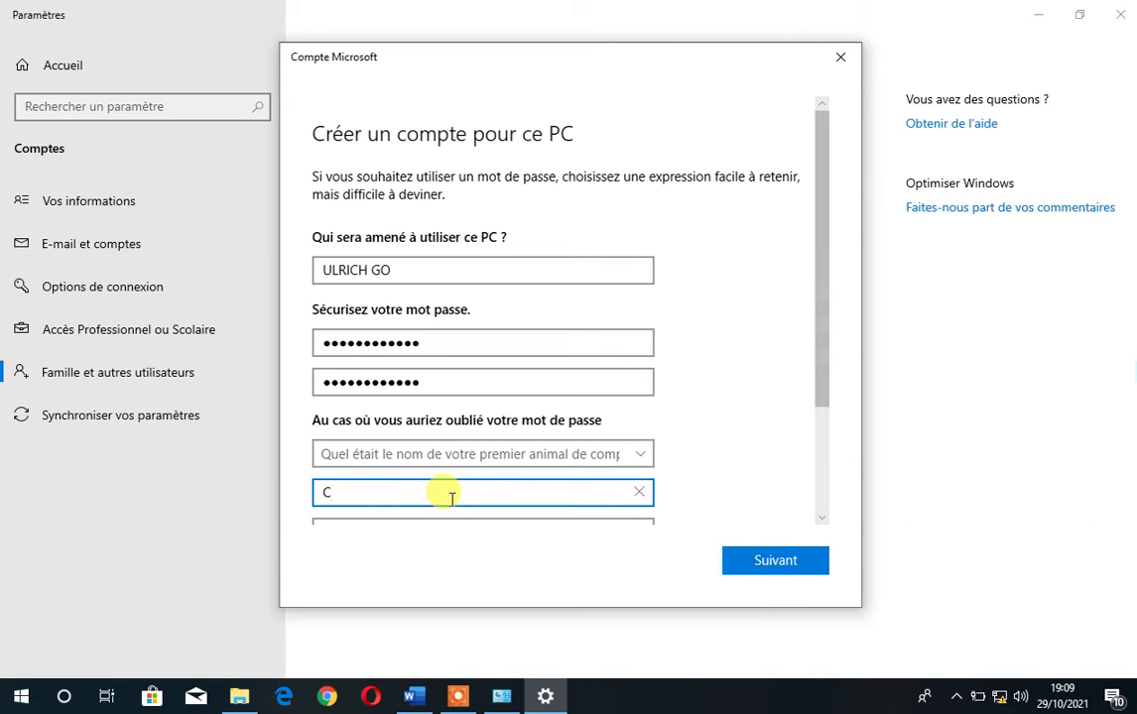
key("BackSpace")
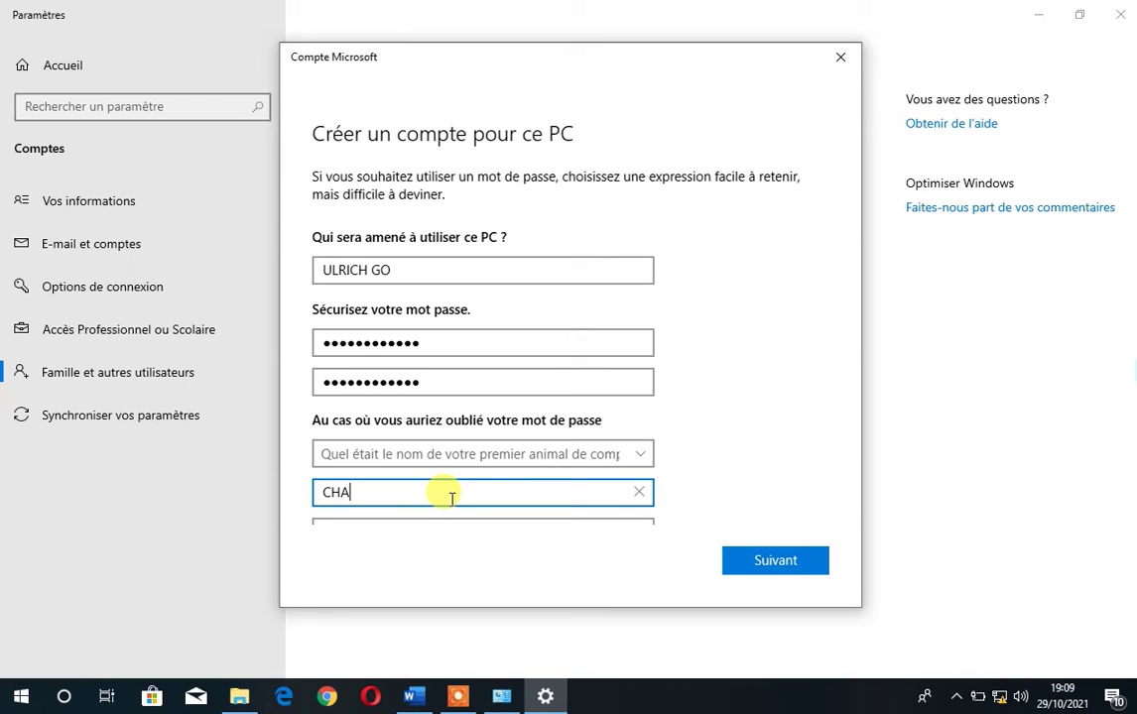
Step: Choose the birth-city question as security question two and type its answer
scroll(583, 481, "down", 1)
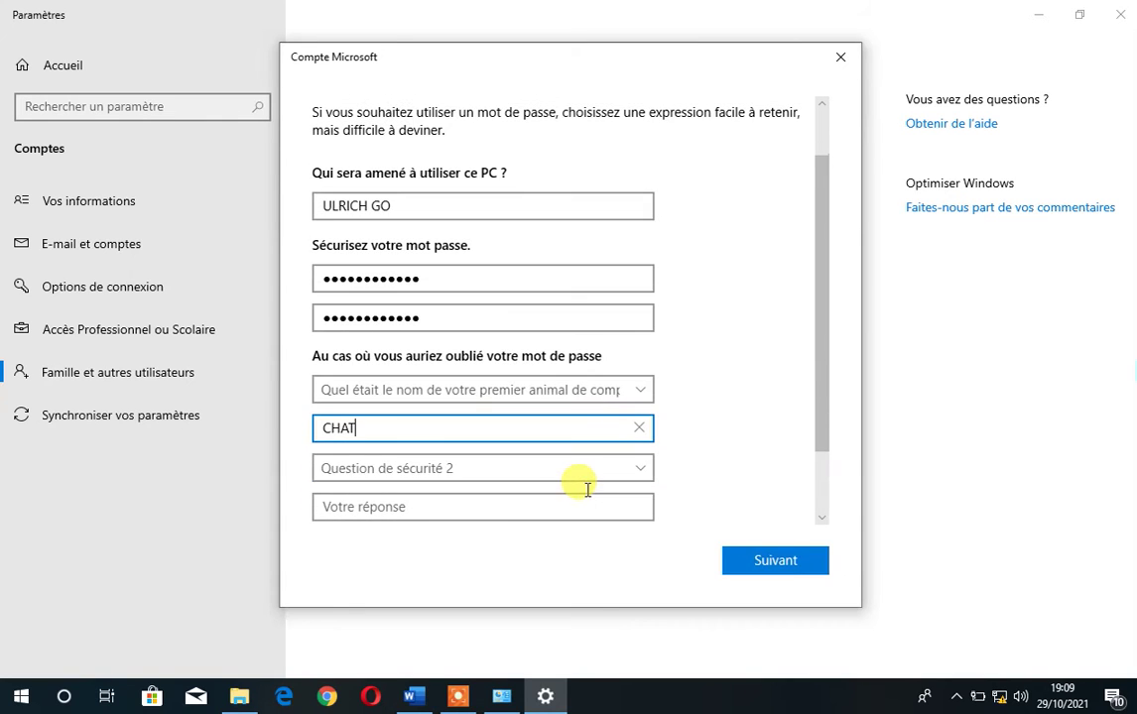
left_click(558, 474)
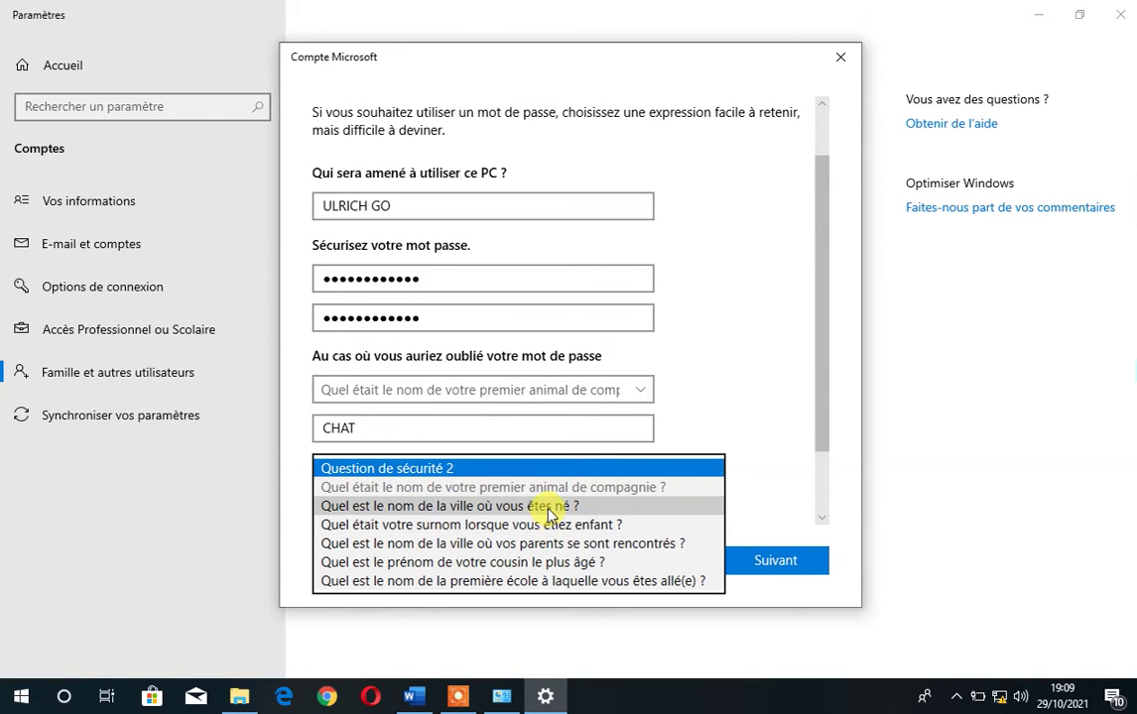
left_click(548, 508)
left_click(540, 507)
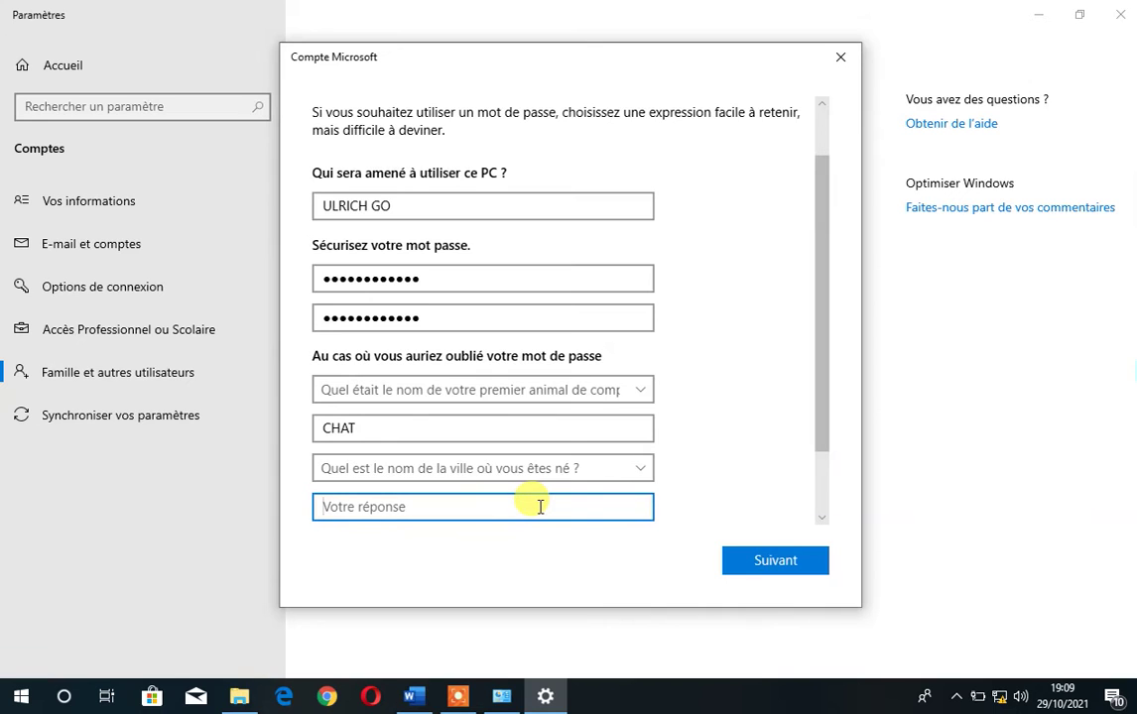
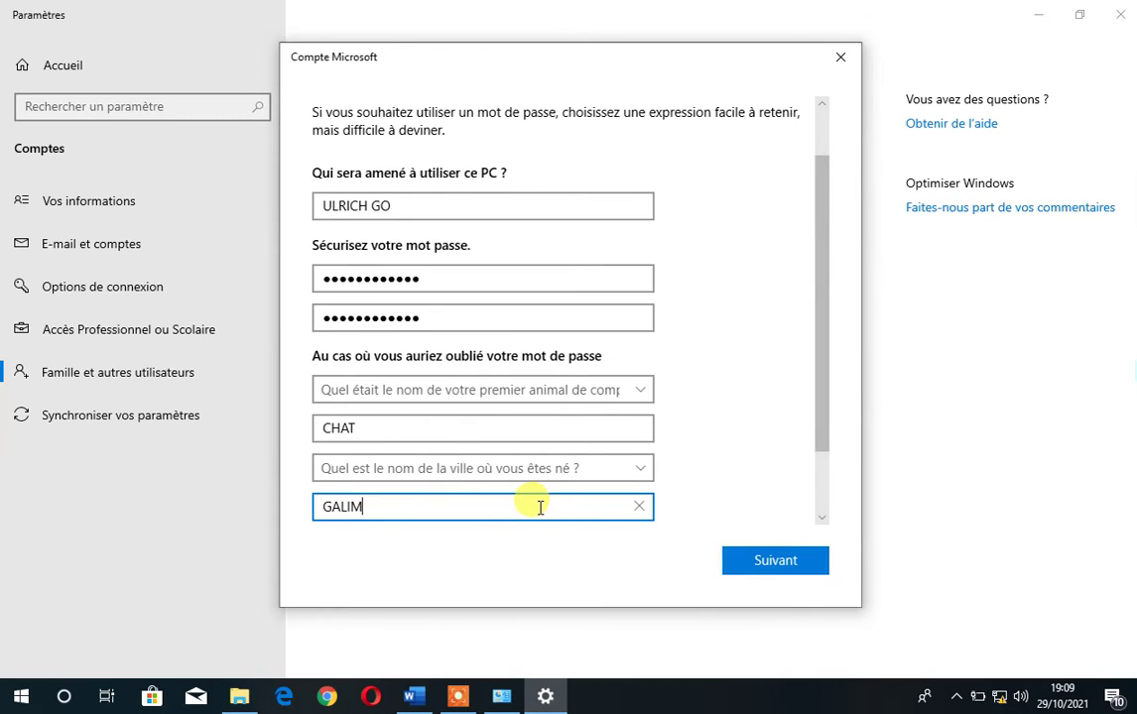
Step: Answer the eldest-cousin question as security question three and submit the account form
scroll(536, 496, "down", 2)
left_click(487, 461)
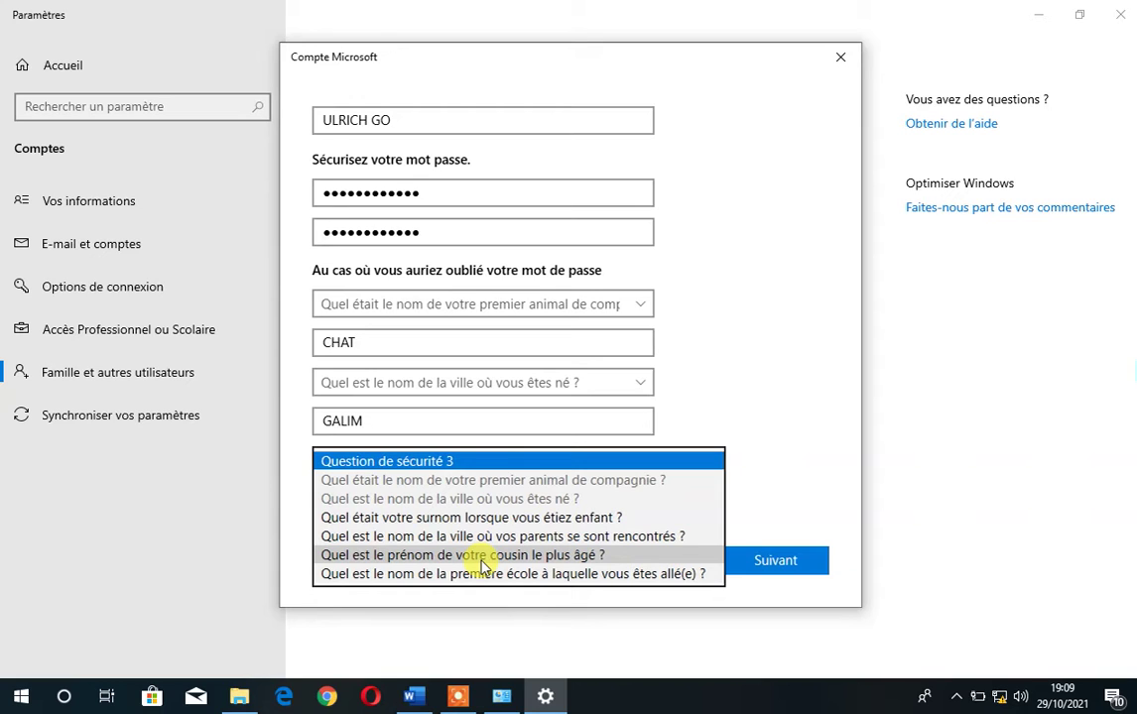
left_click(482, 557)
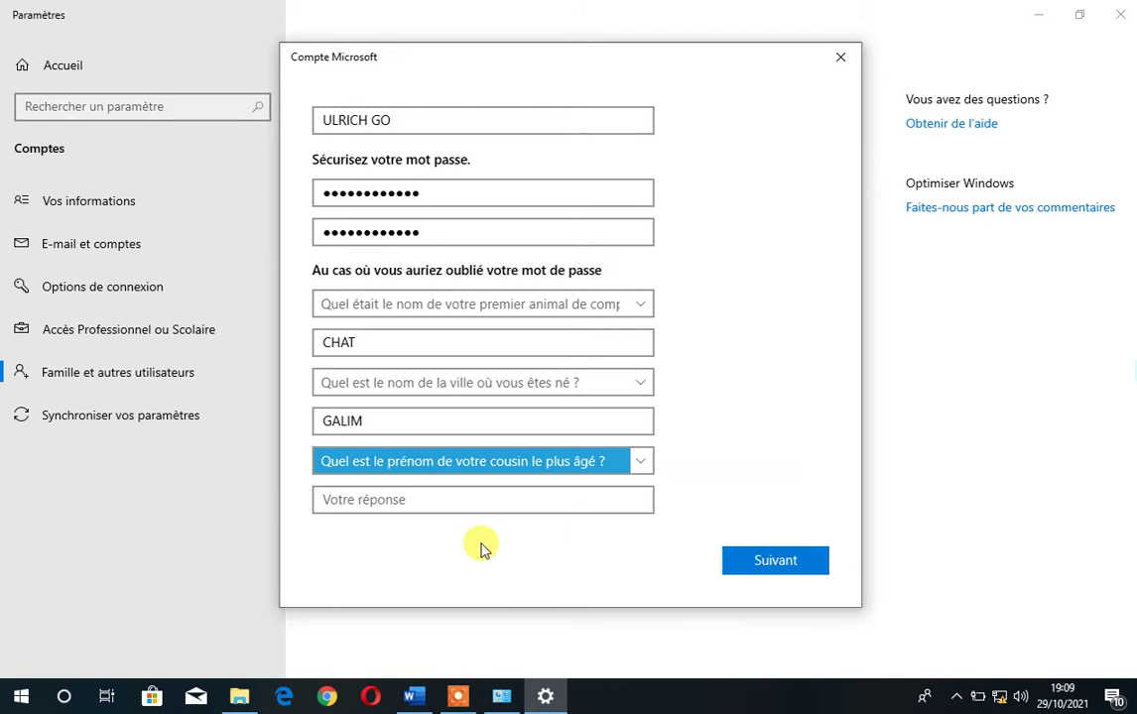
left_click(485, 493)
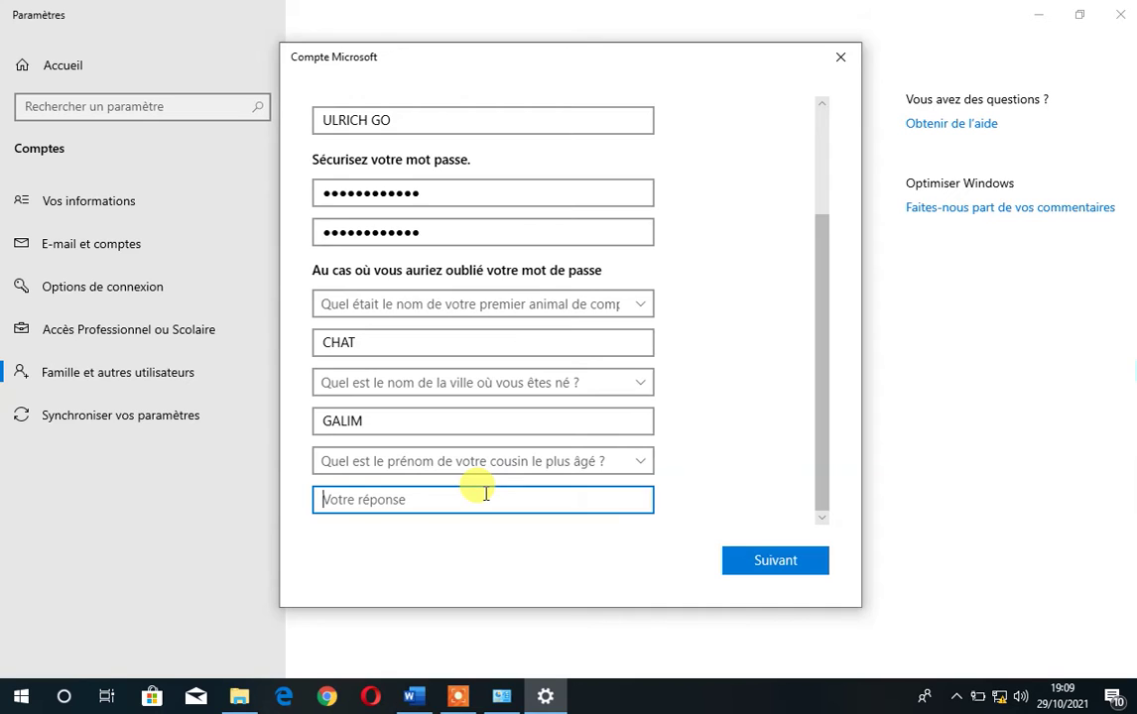
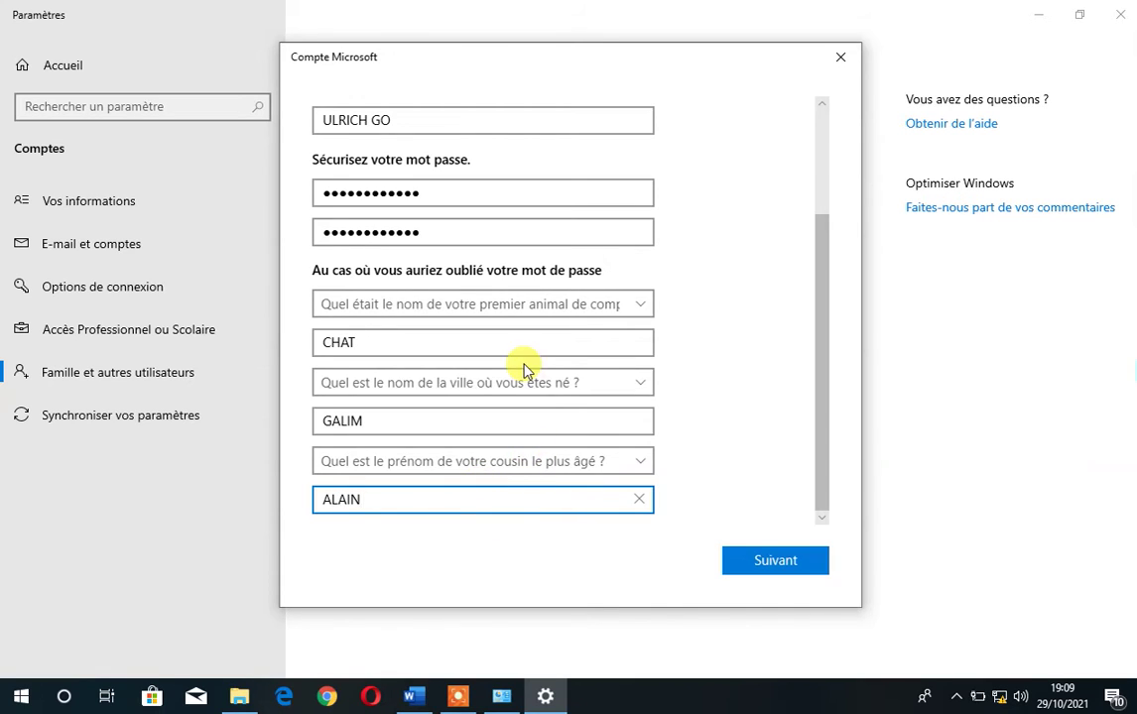
scroll(486, 219, "up", 3)
scroll(486, 218, "down", 3)
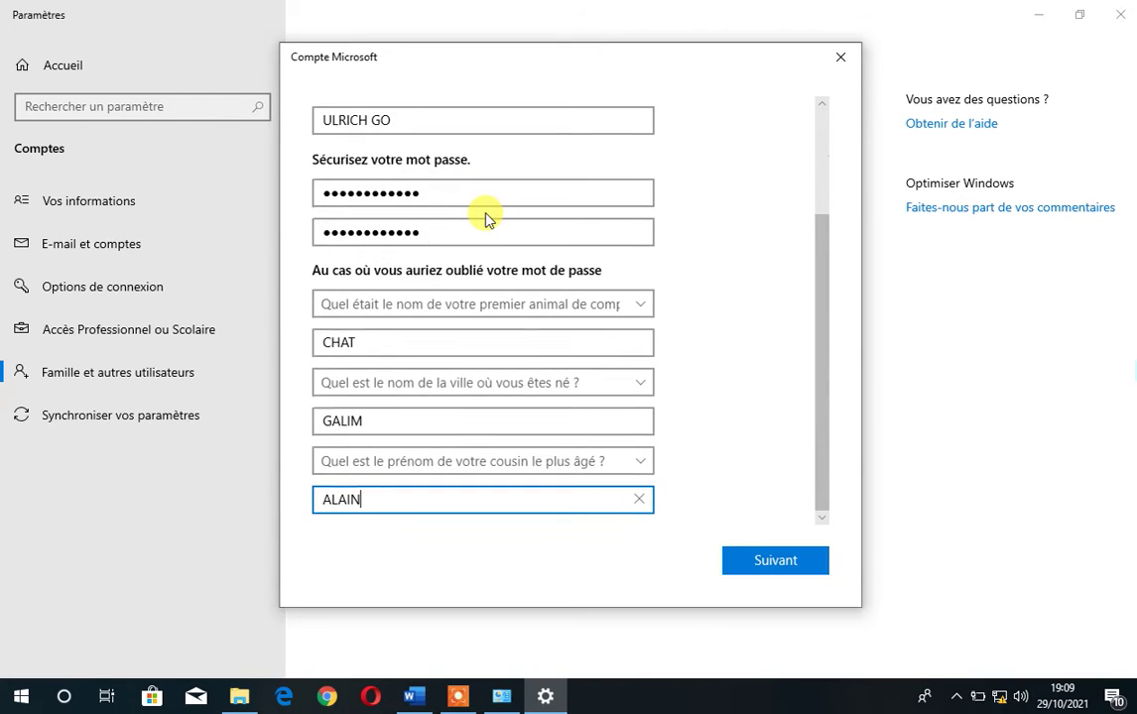
scroll(486, 218, "up", 3)
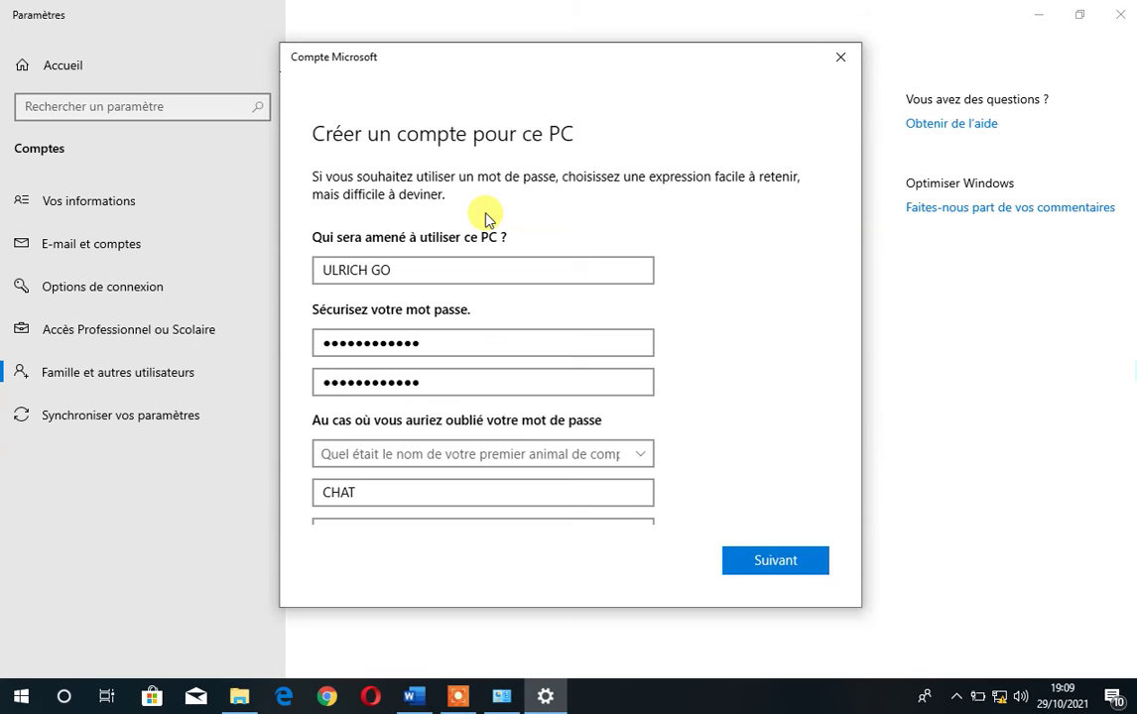
scroll(486, 218, "down", 3)
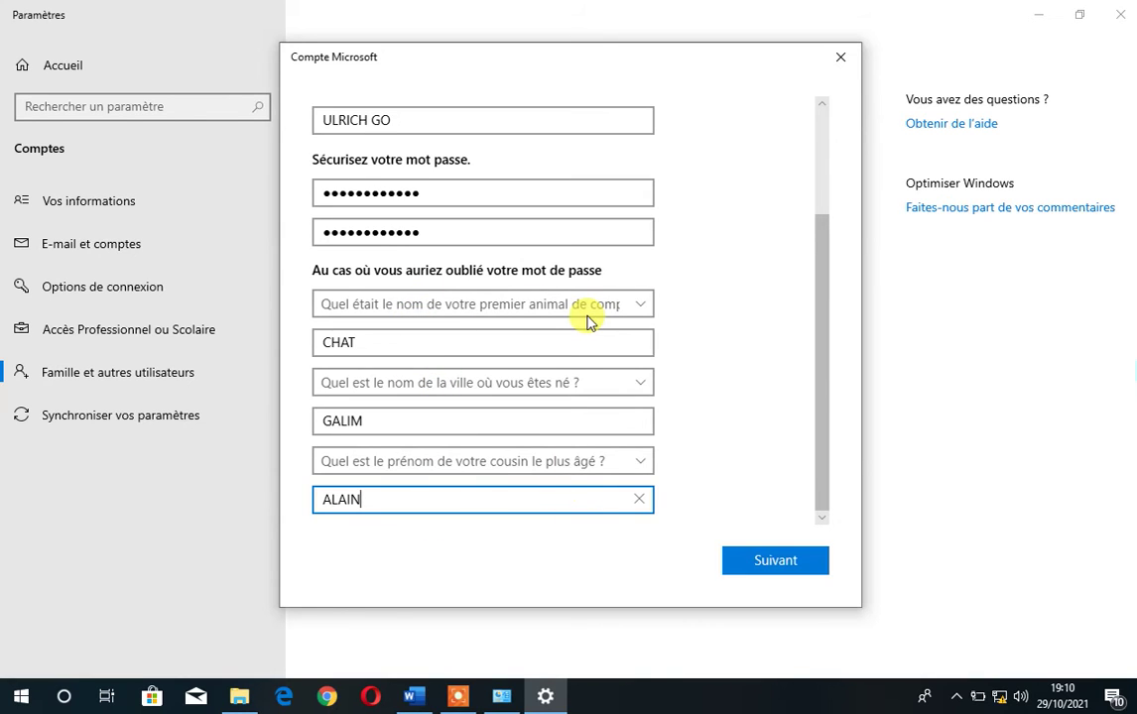
scroll(588, 322, "up", 3)
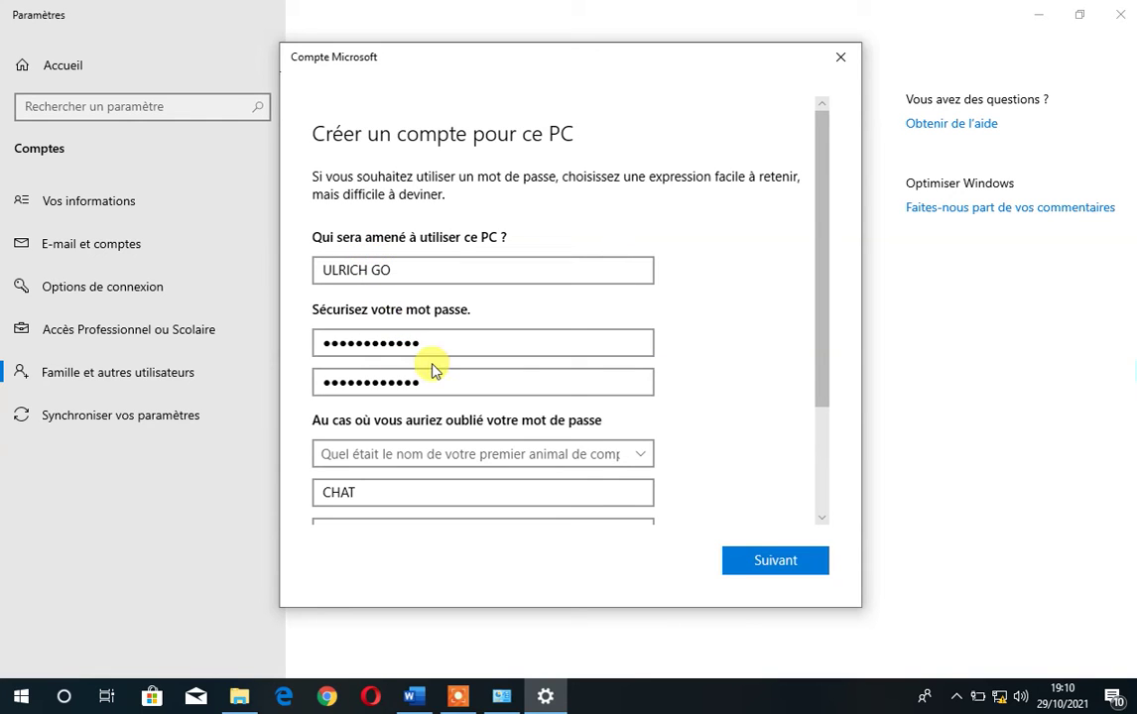
scroll(456, 491, "down", 2)
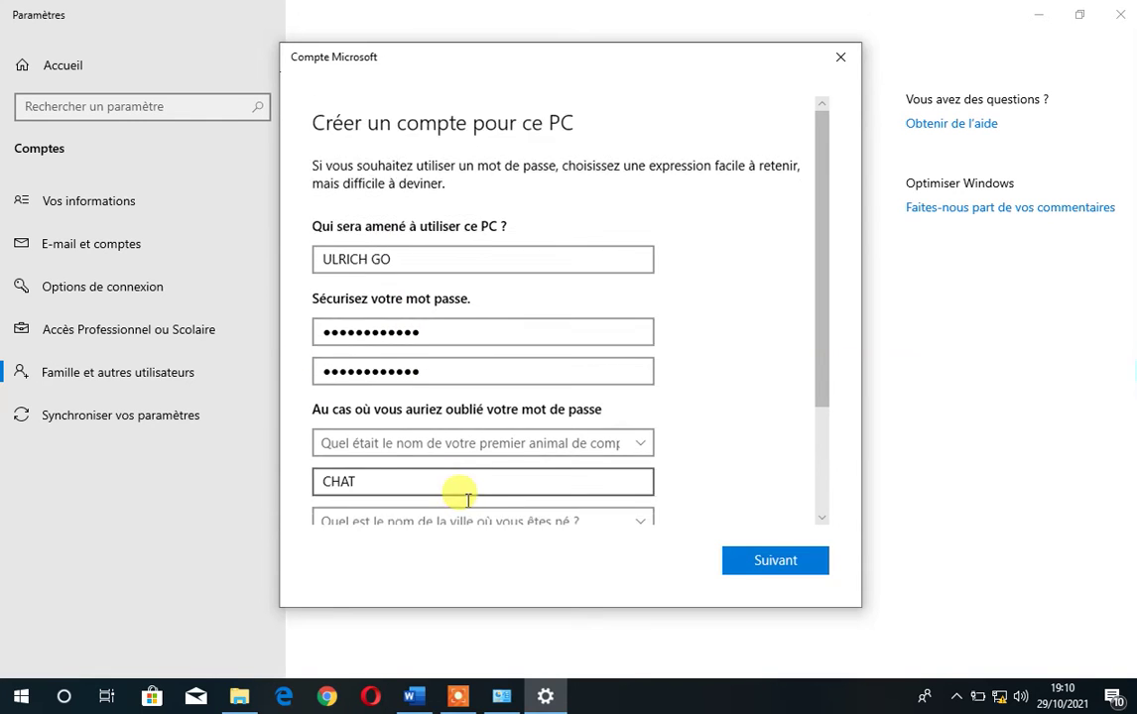
left_click(459, 502)
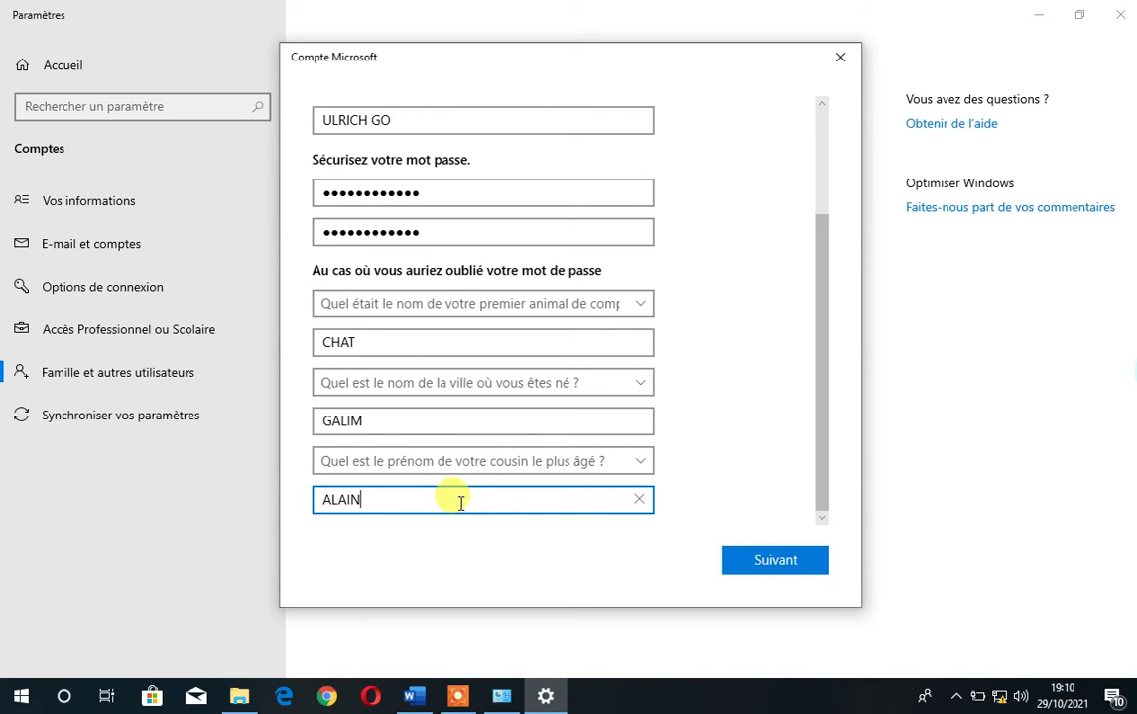
left_click(754, 569)
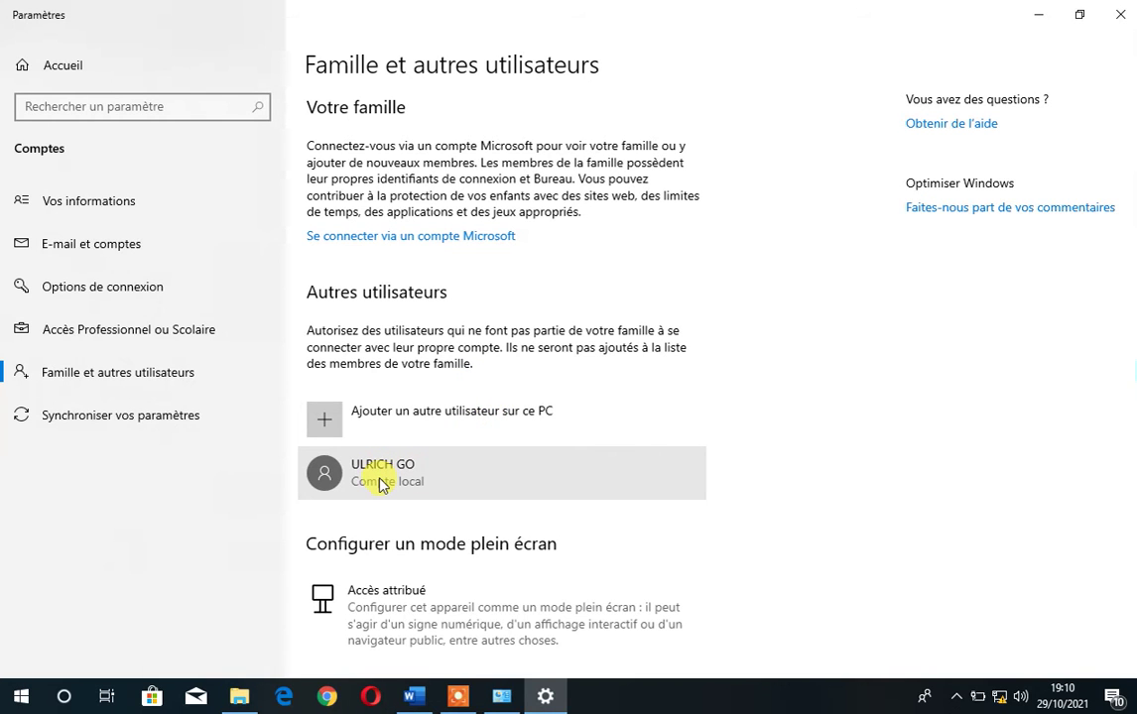
Step: Check in the Start menu's account list that the new user is offered for sign-in
left_click(22, 698)
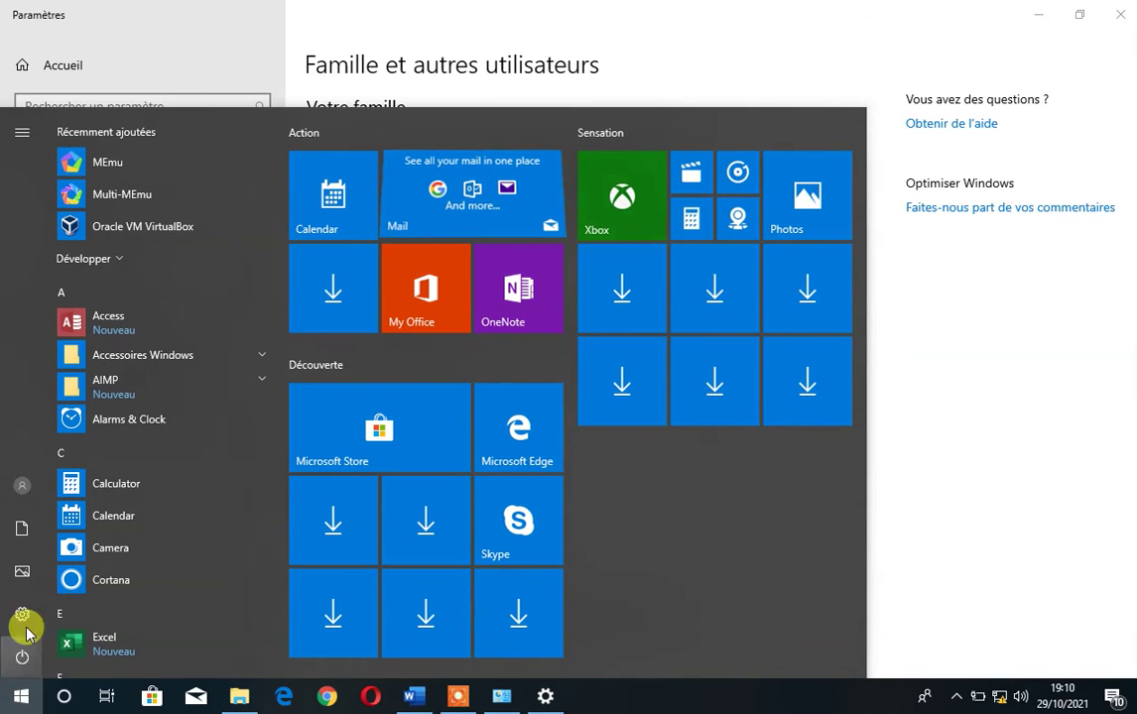
left_click(25, 494)
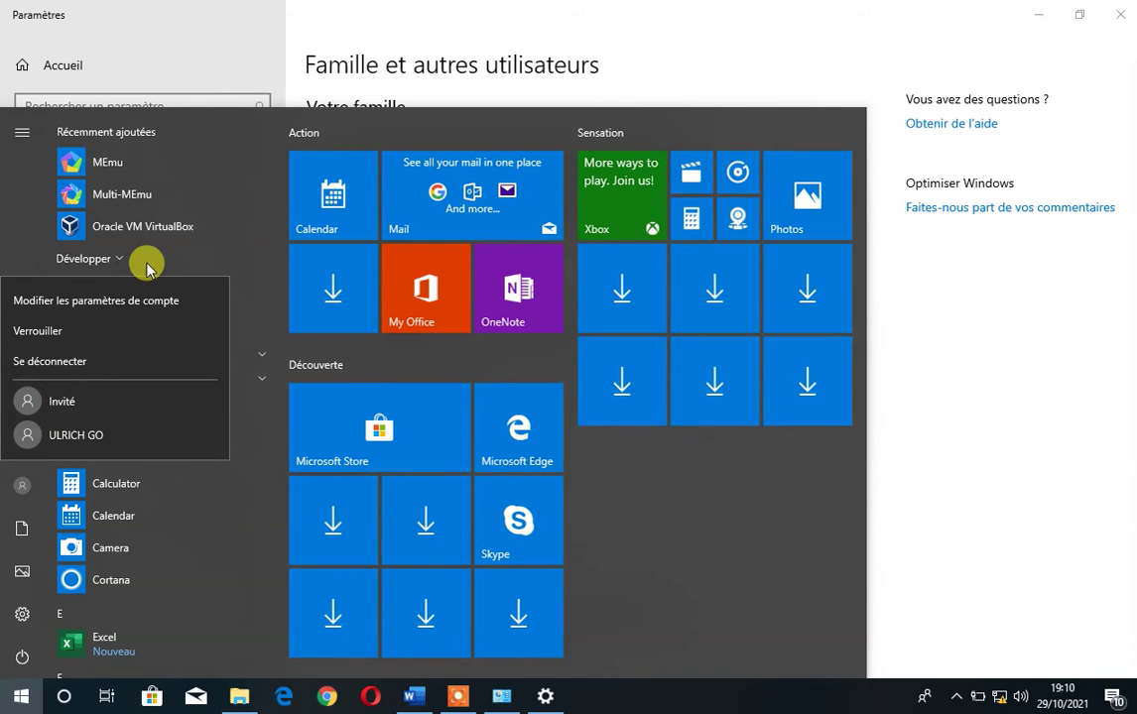
left_click(1068, 397)
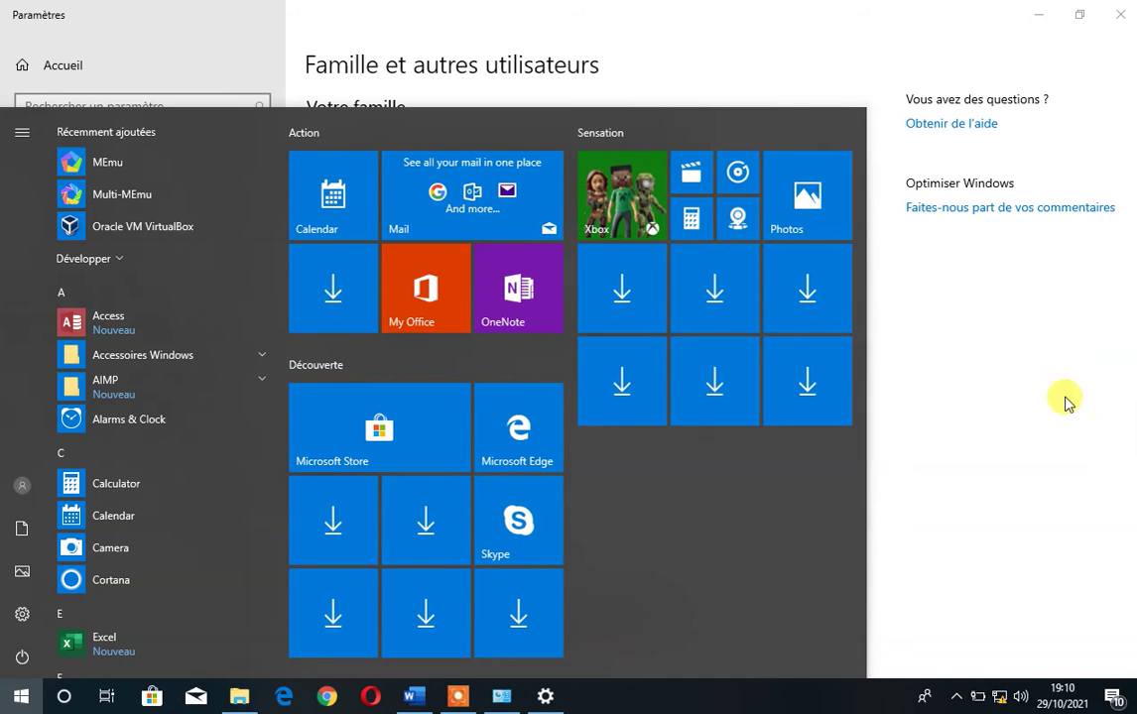
left_click(974, 424)
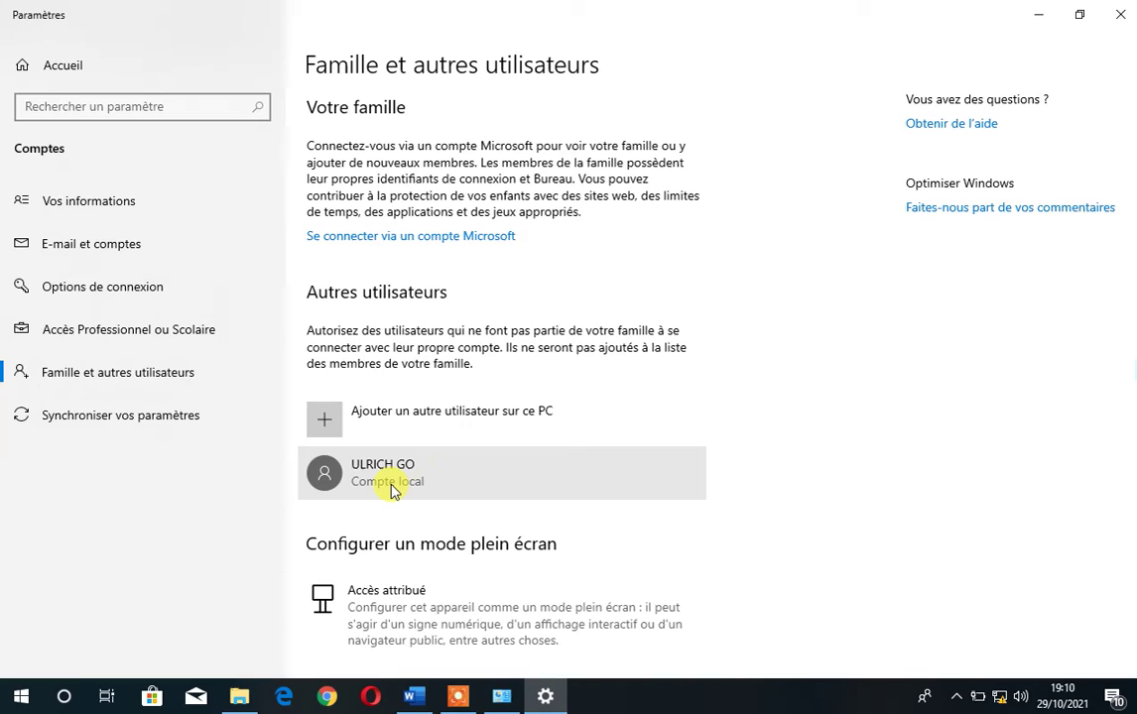
Step: Create a second local account named ULRICH with no password
left_click(392, 415)
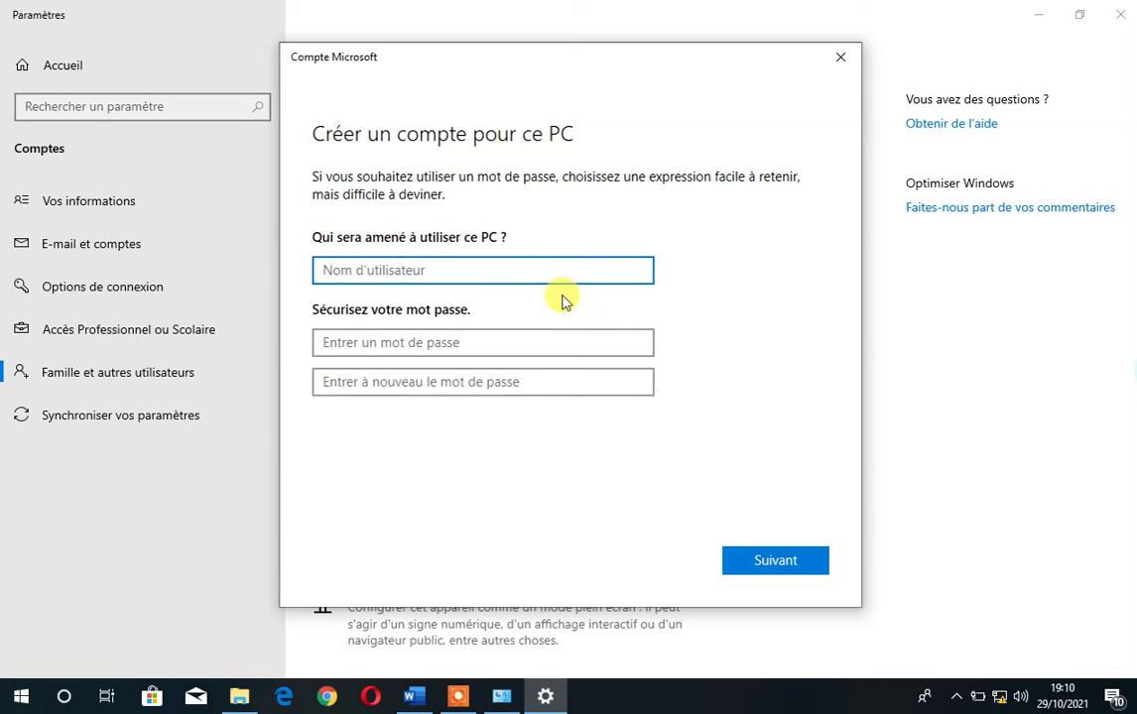
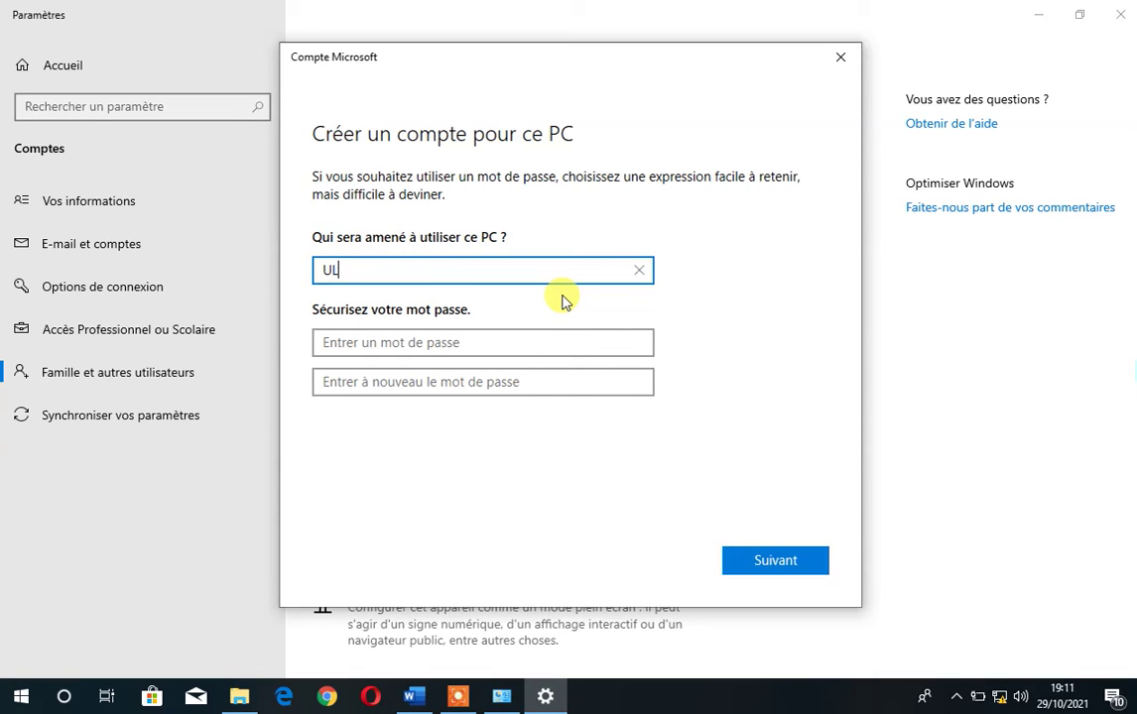
left_click(766, 571)
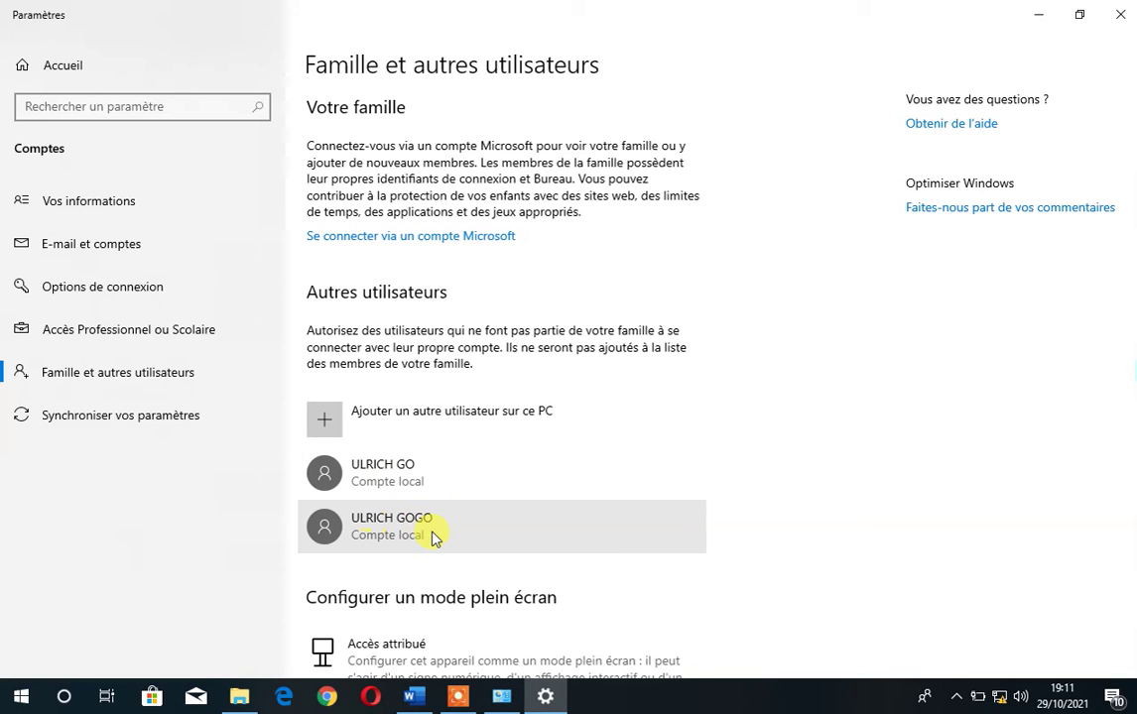
Step: Close the Settings window and the outdated Gérer les comptes window
scroll(434, 536, "down", 1)
scroll(427, 533, "up", 1)
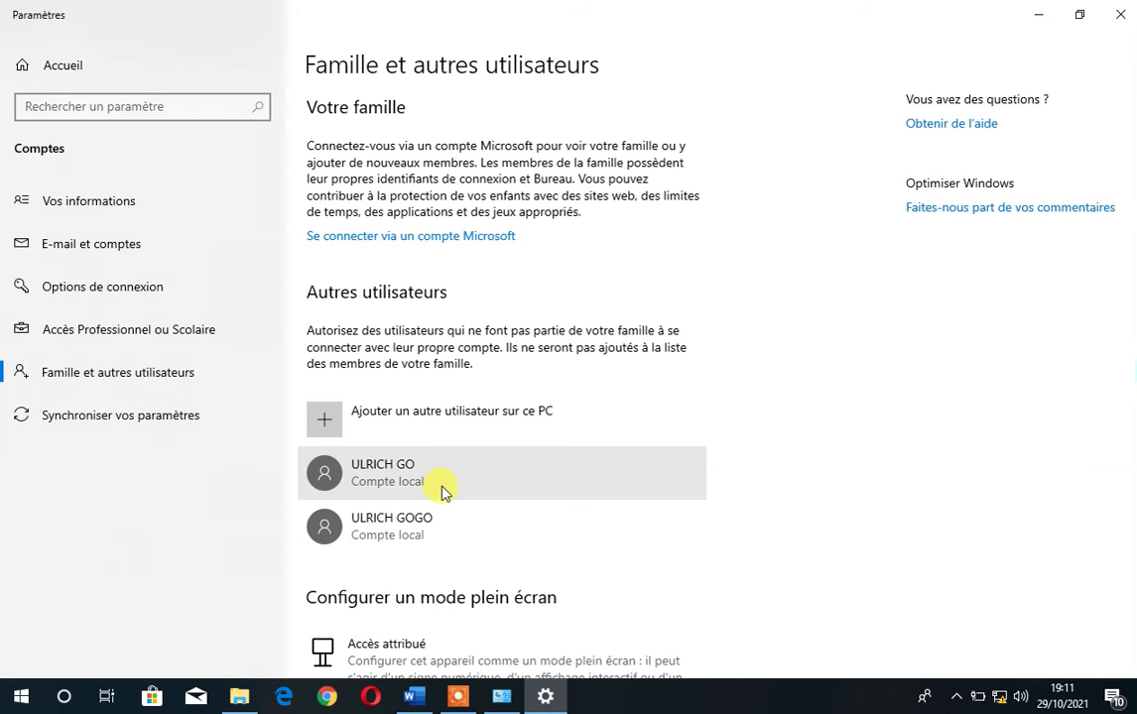
left_click(1120, 14)
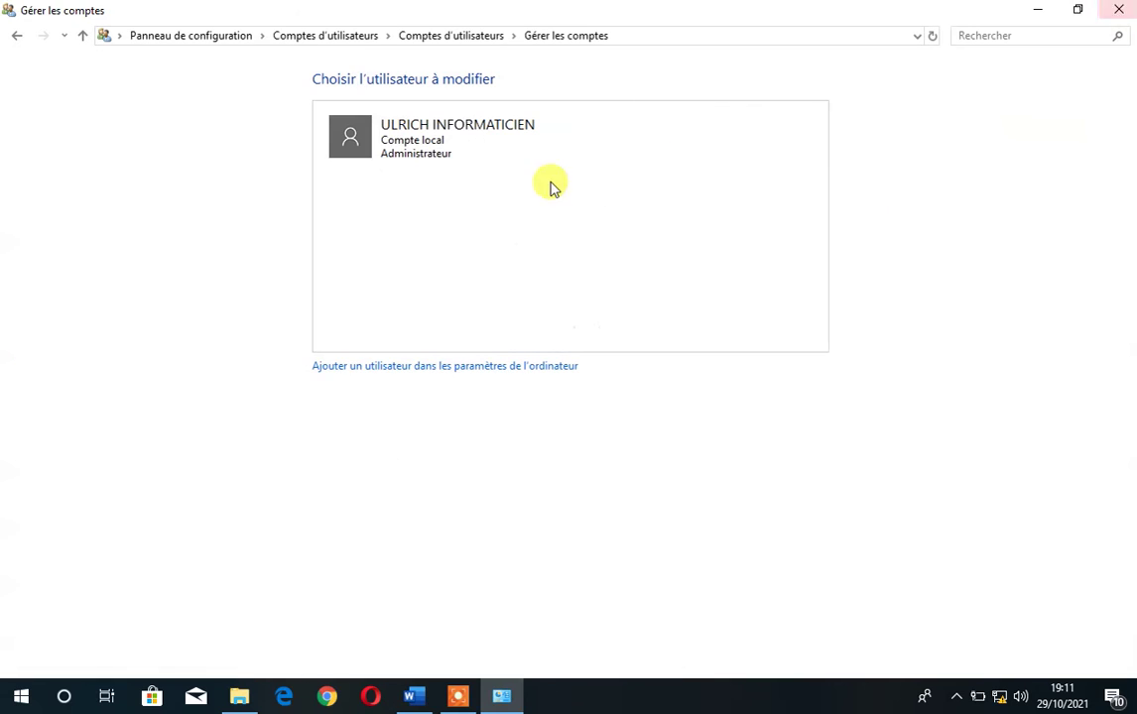
left_click(1118, 9)
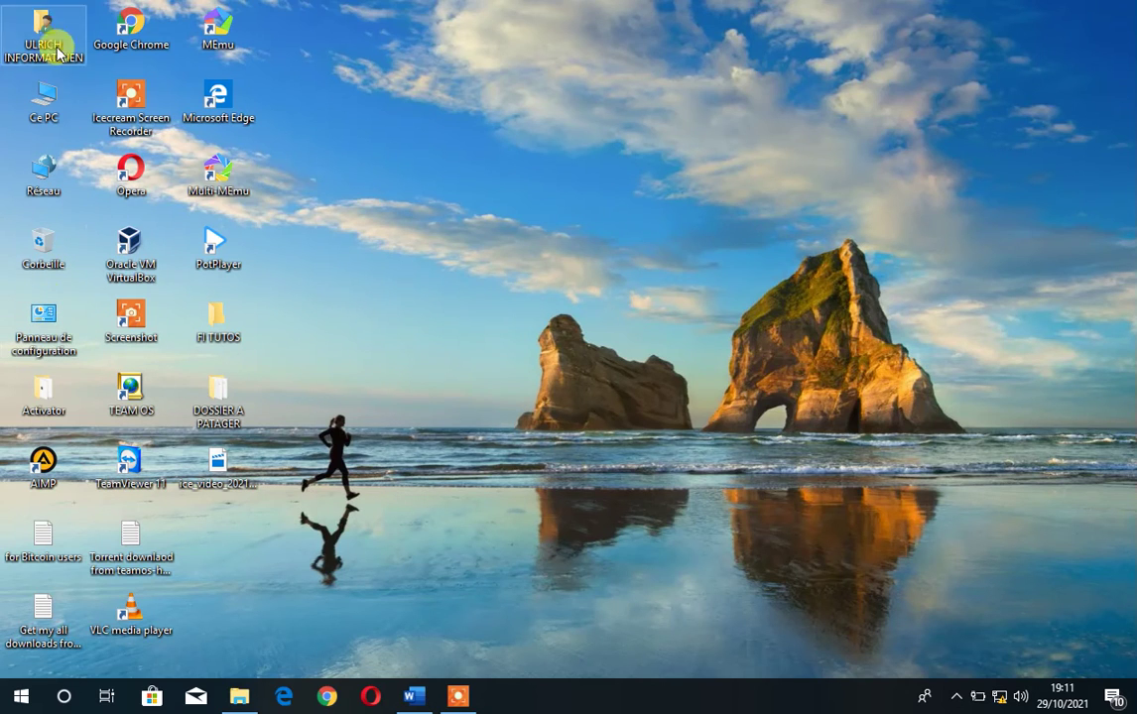
Step: Bring up the context menu of the Panneau de configuration desktop shortcut
right_click(46, 325)
left_click(43, 329)
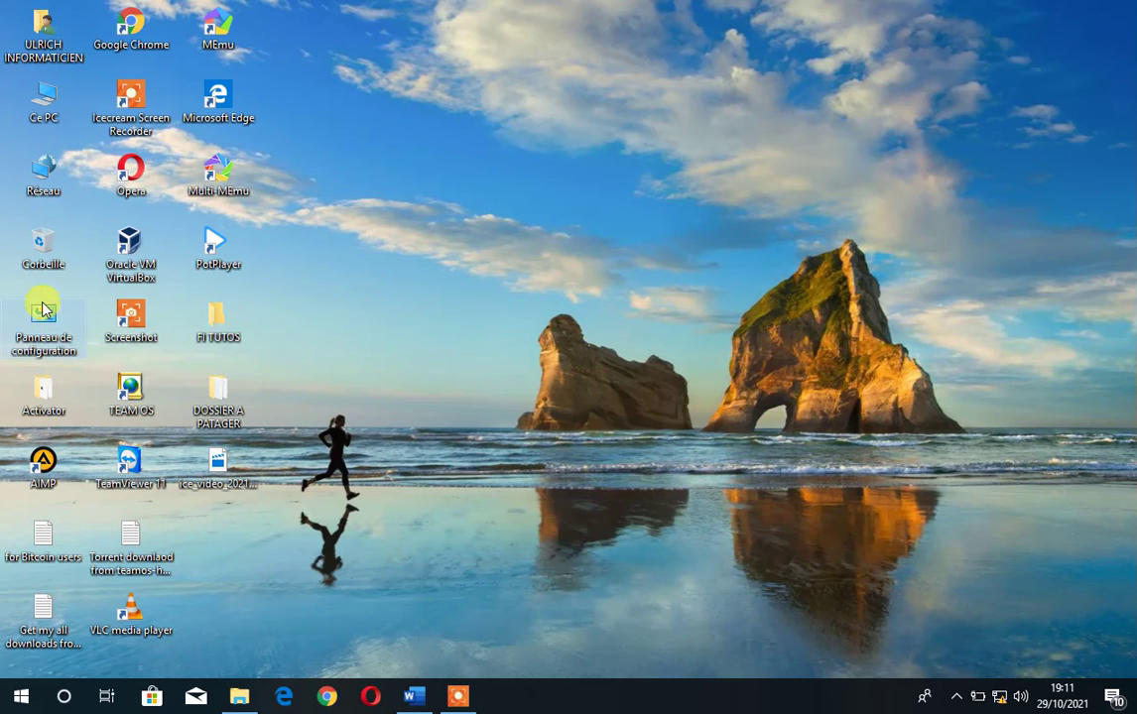
right_click(43, 328)
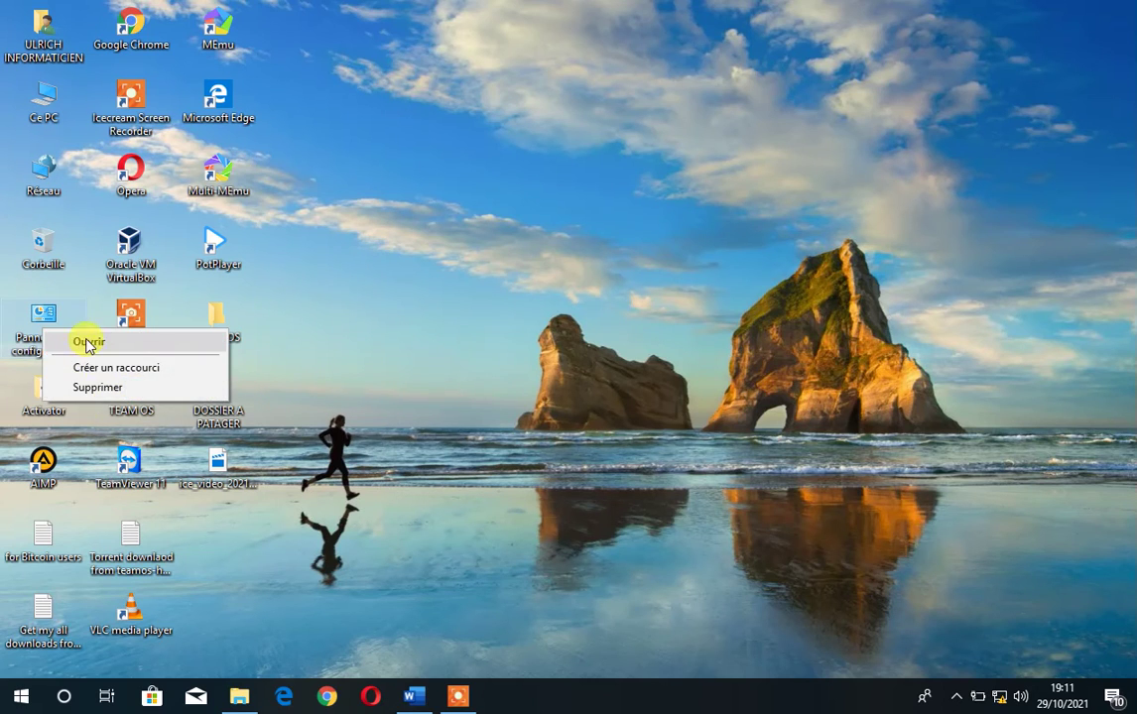
double_click(21, 325)
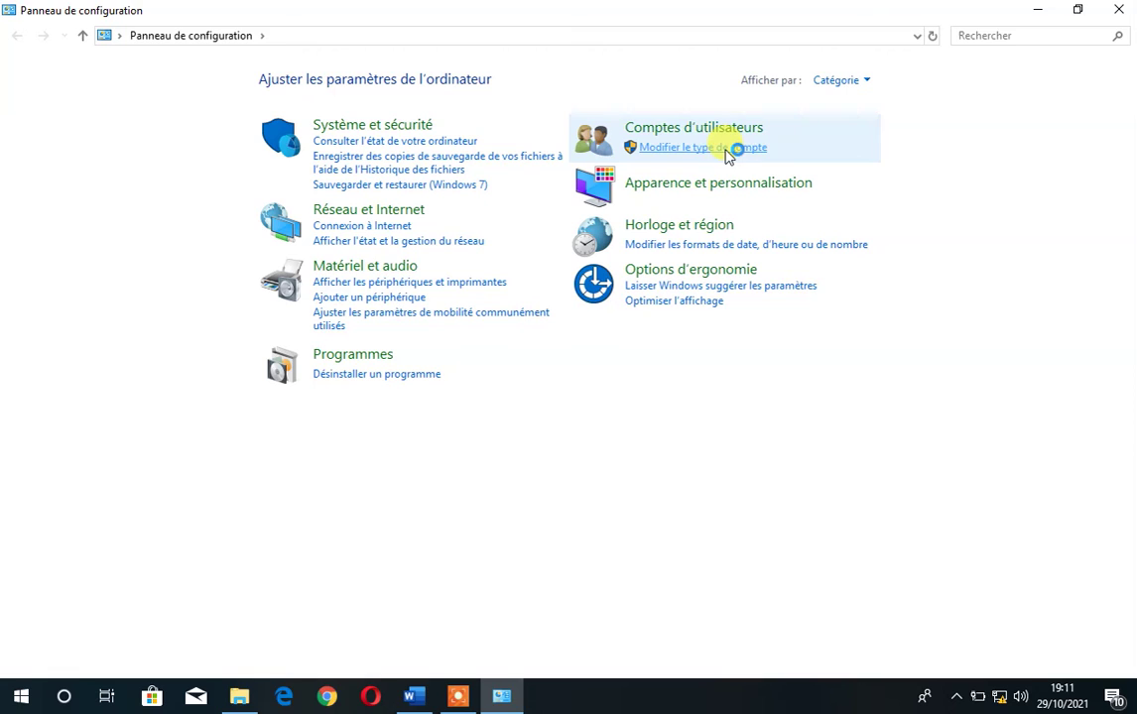
left_click(727, 149)
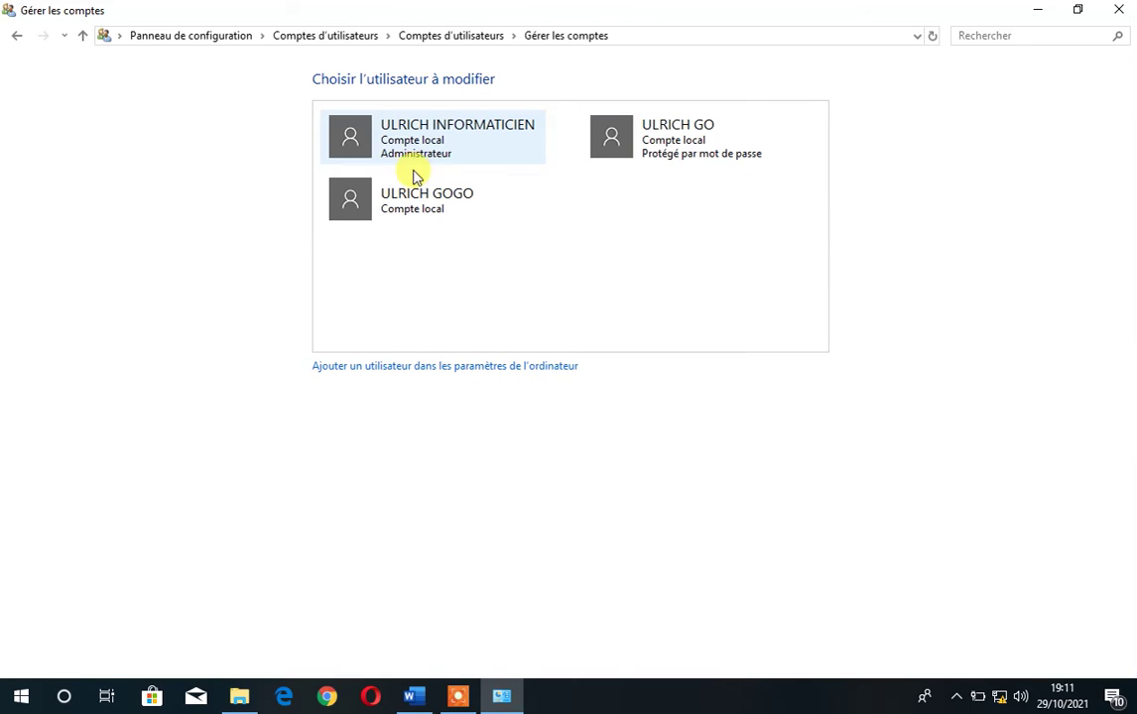
left_click(445, 211)
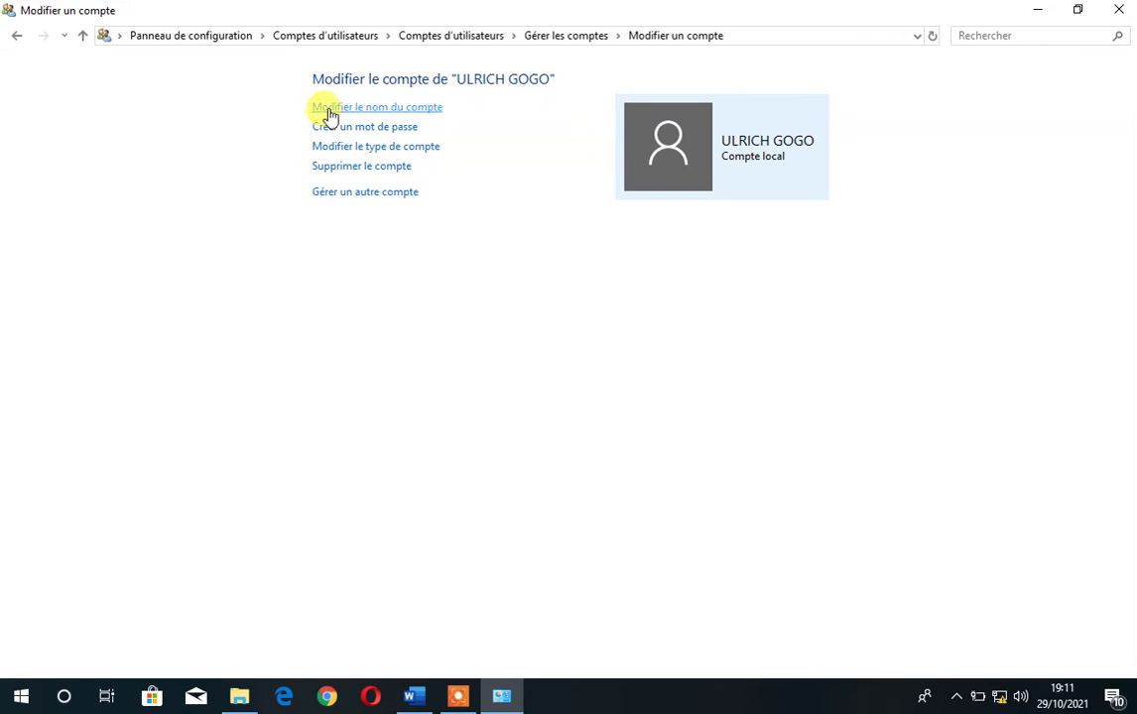
left_click(381, 194)
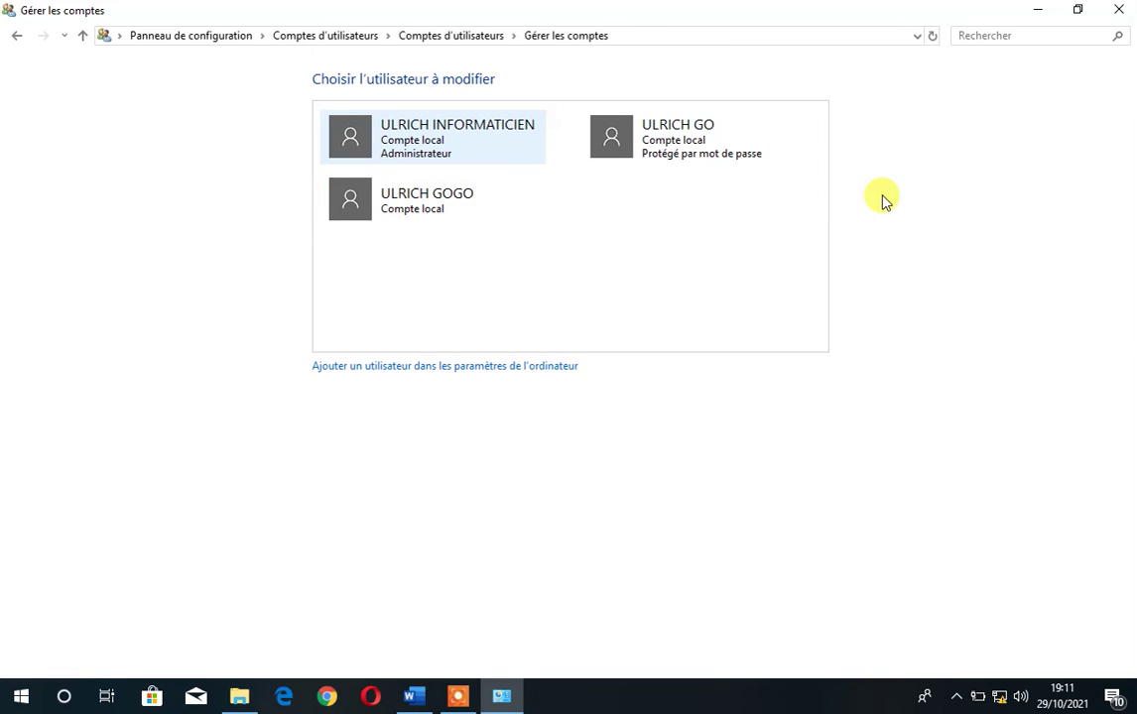
left_click(686, 123)
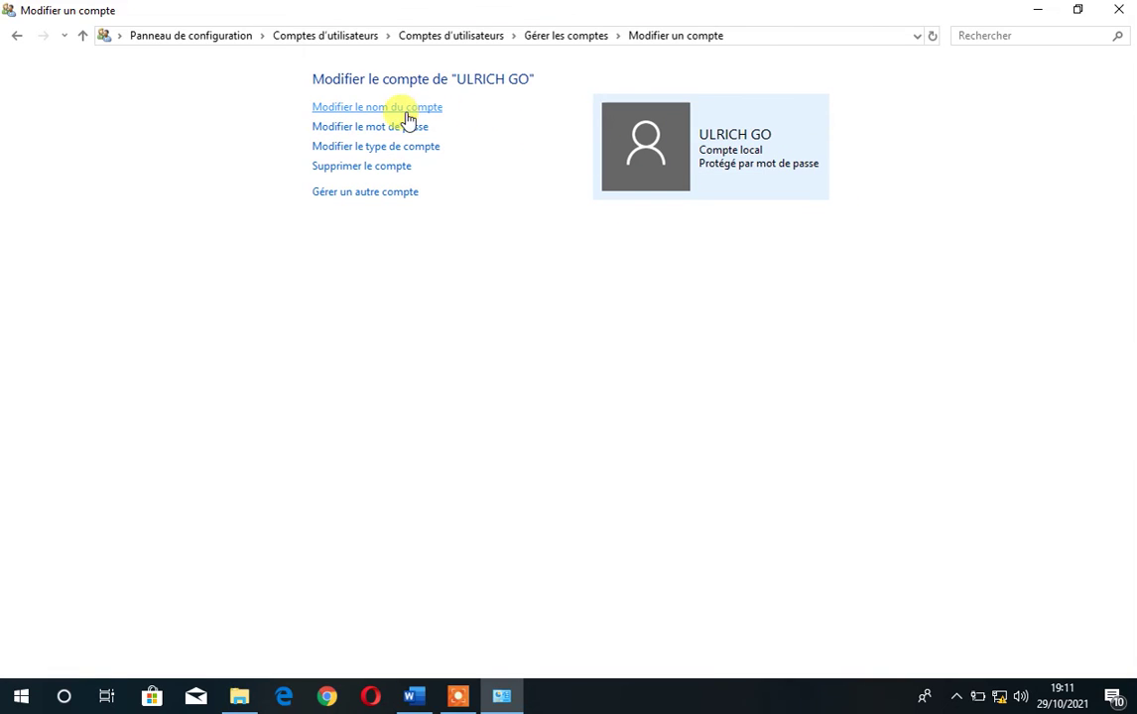
left_click(16, 36)
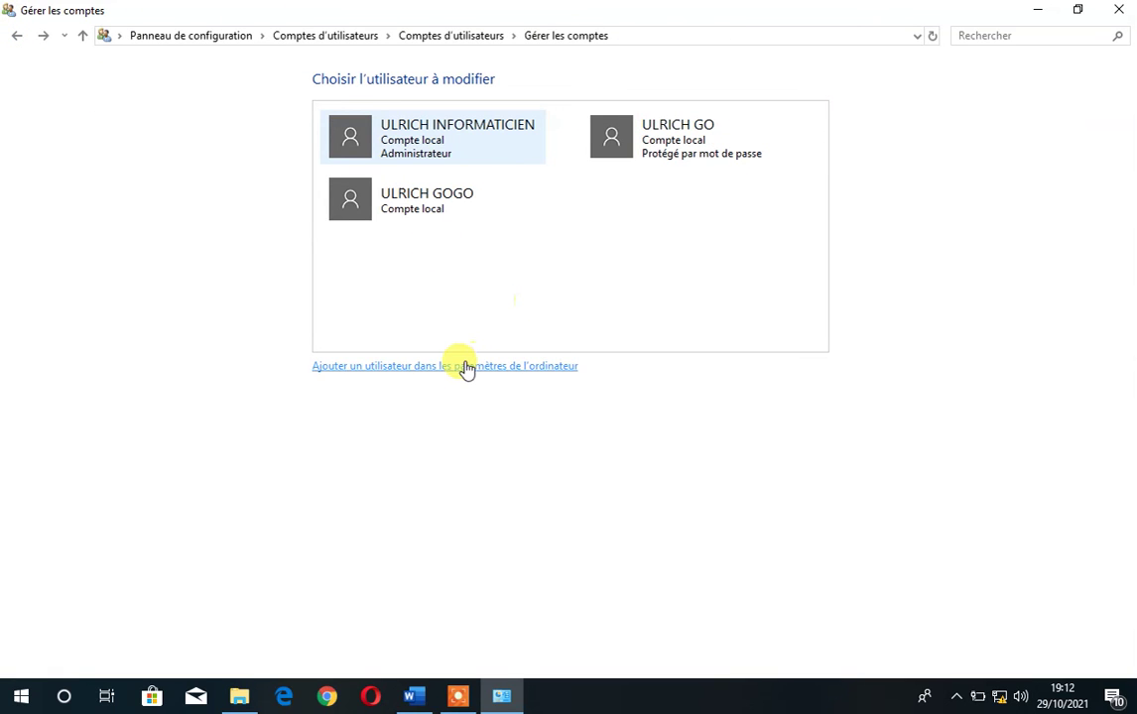
Step: Open and cancel the add-user dialog in Settings, then close Settings and the accounts list
left_click(462, 367)
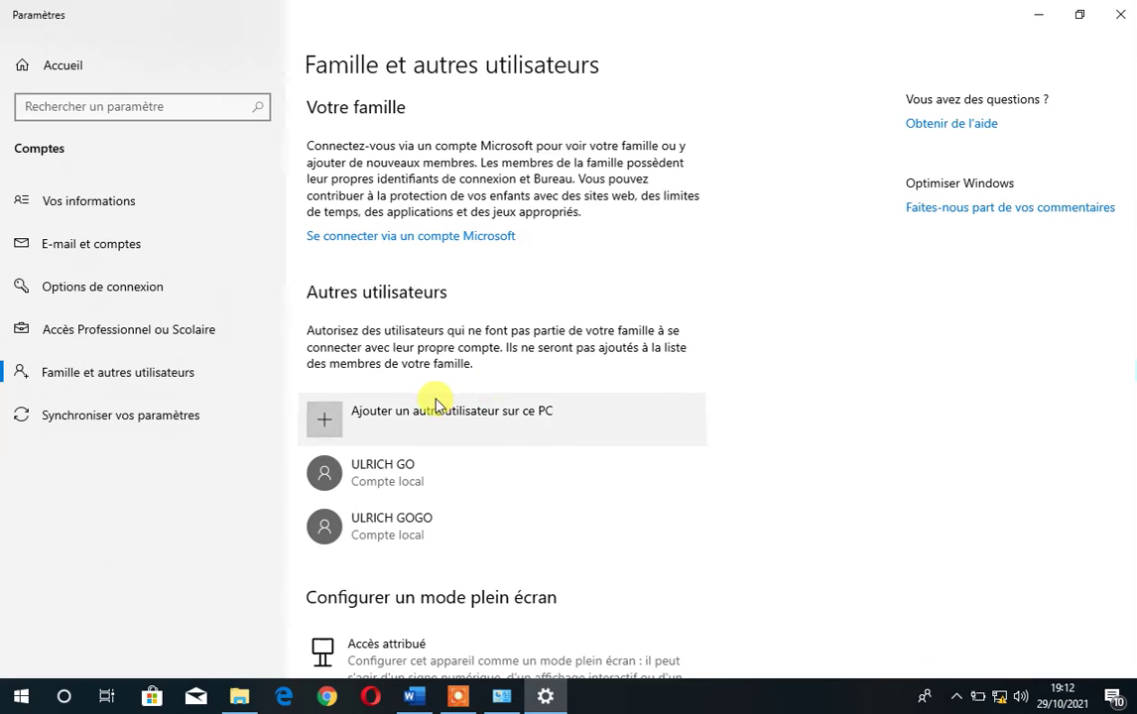
left_click(436, 403)
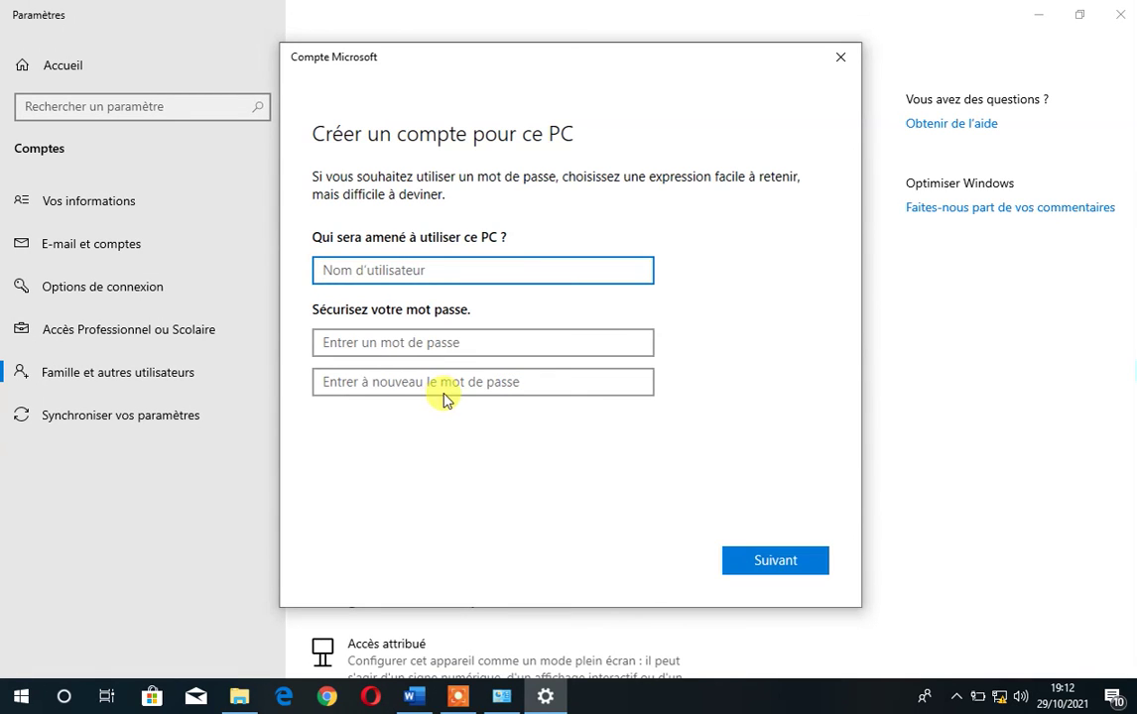
left_click(829, 63)
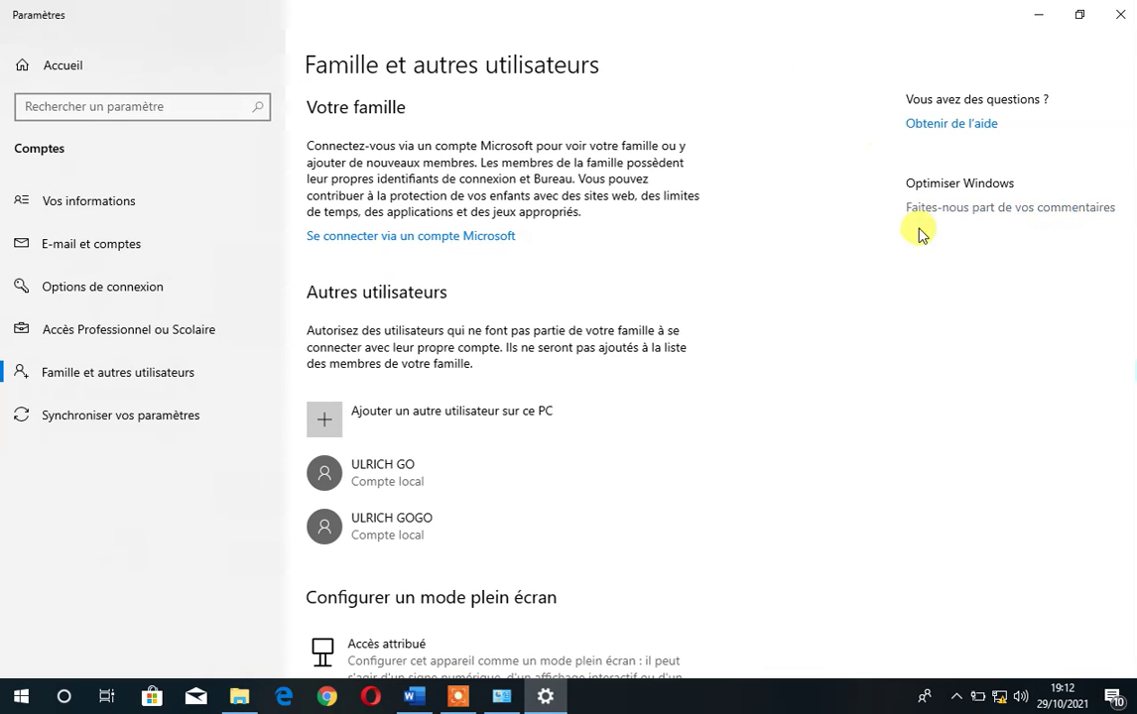
left_click(1127, 14)
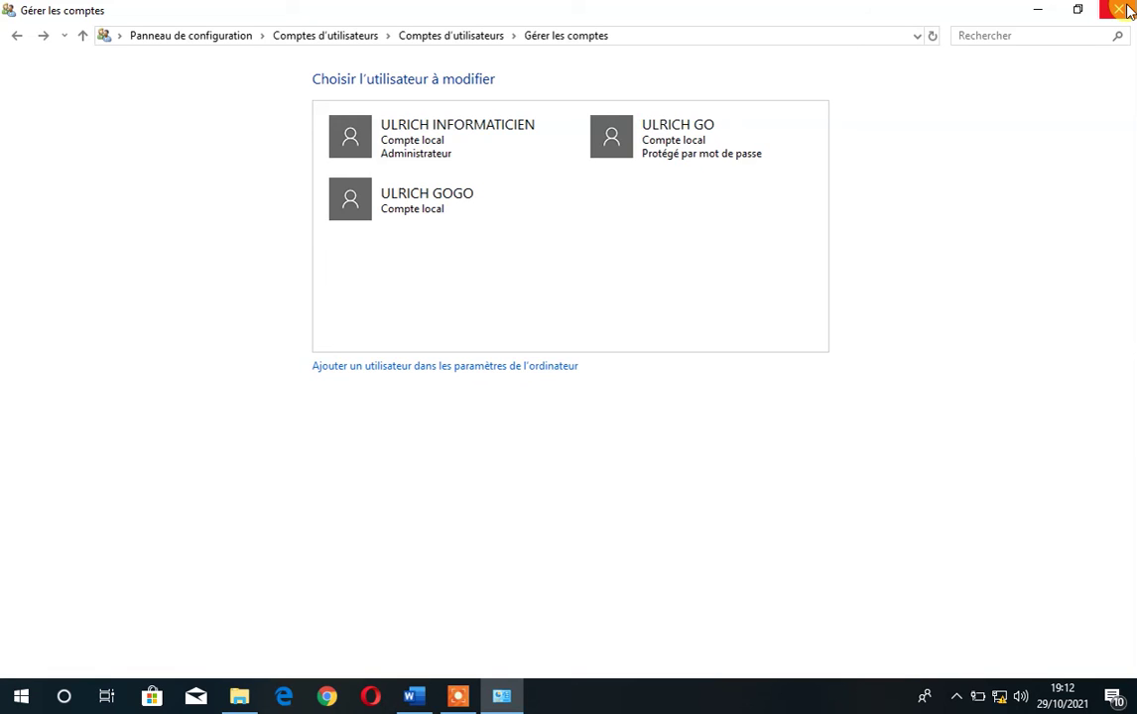
left_click(1128, 10)
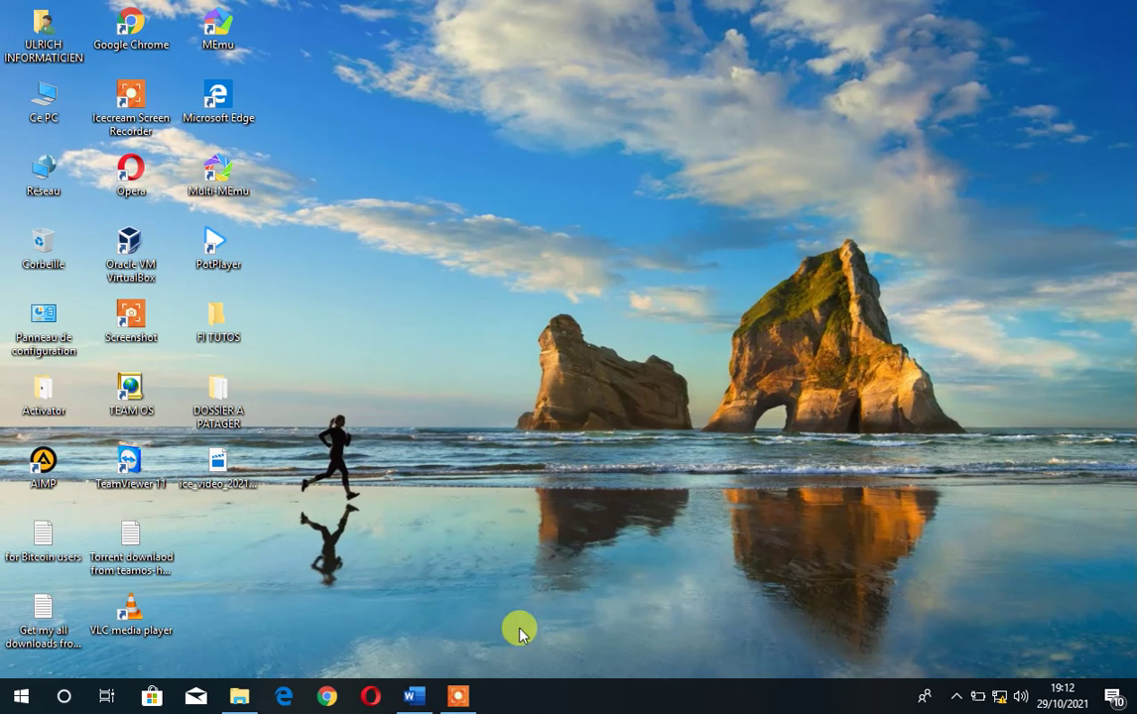